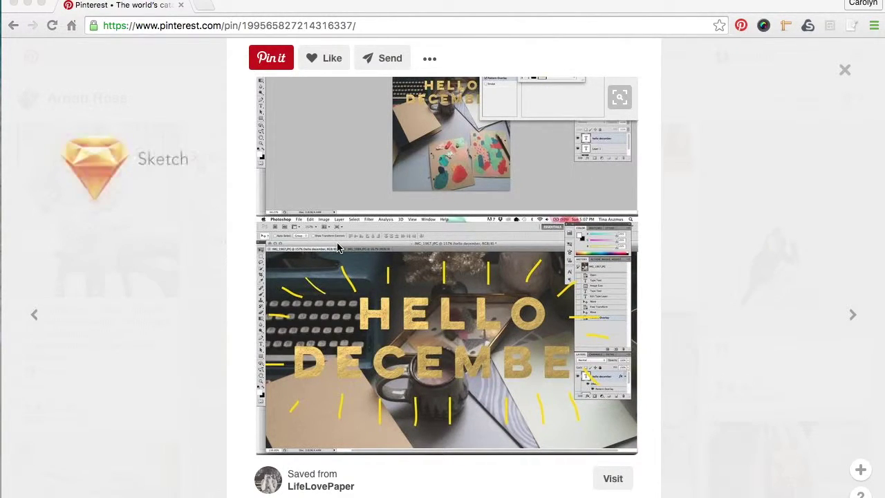
# Scroll through the reference pin, then bring the Sketch window to the front
pyautogui.scroll(-2, 470, 281)
pyautogui.scroll(-3, 470, 280)
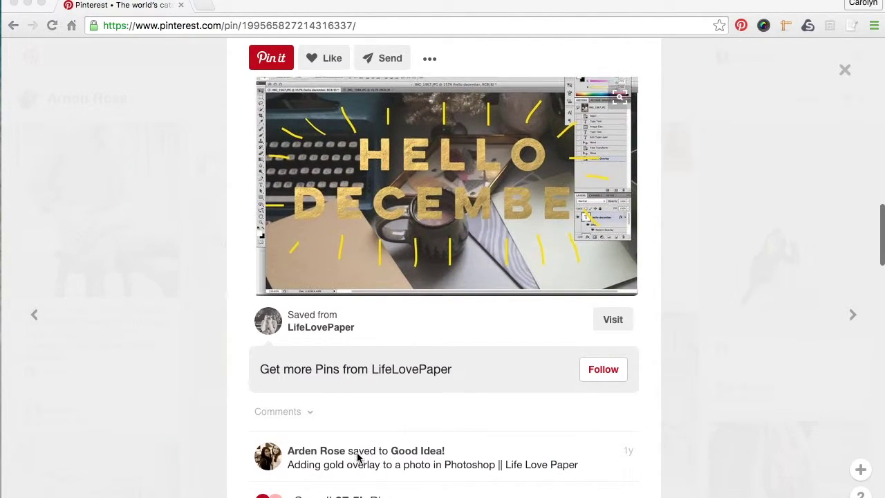
pyautogui.scroll(4, 357, 458)
pyautogui.scroll(3, 356, 455)
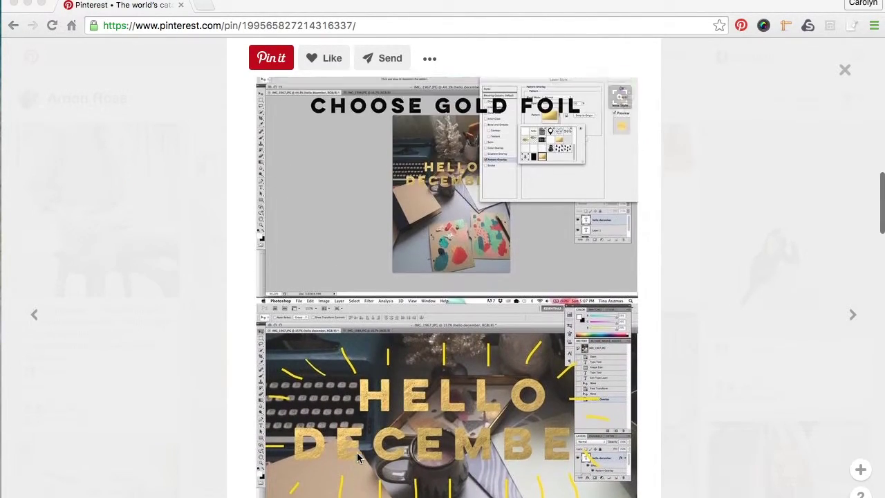
pyautogui.scroll(-1, 360, 449)
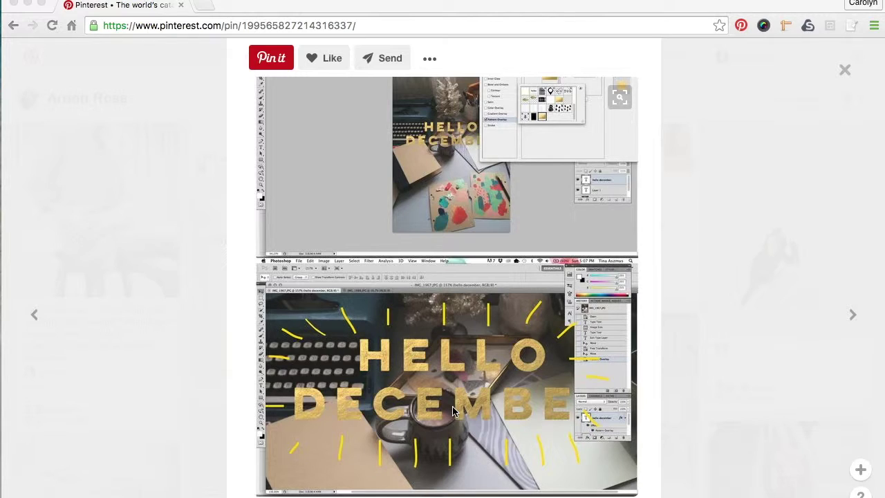
pyautogui.scroll(3, 476, 346)
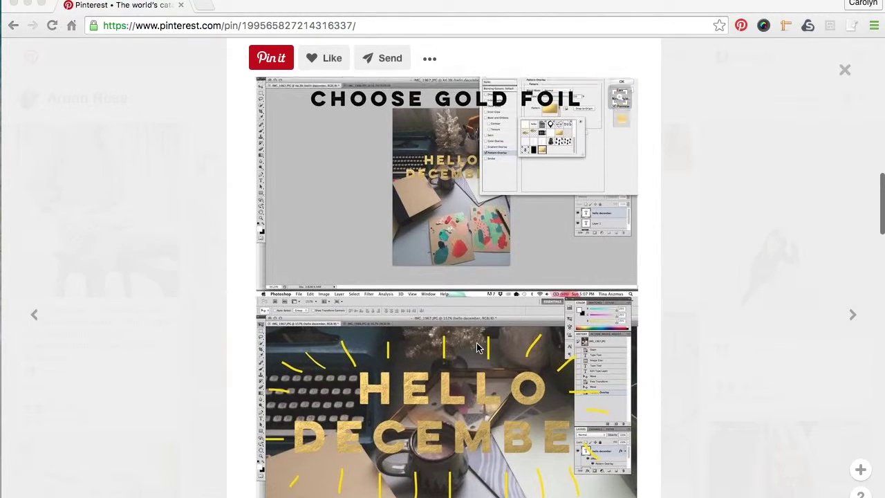
pyautogui.scroll(10, 476, 344)
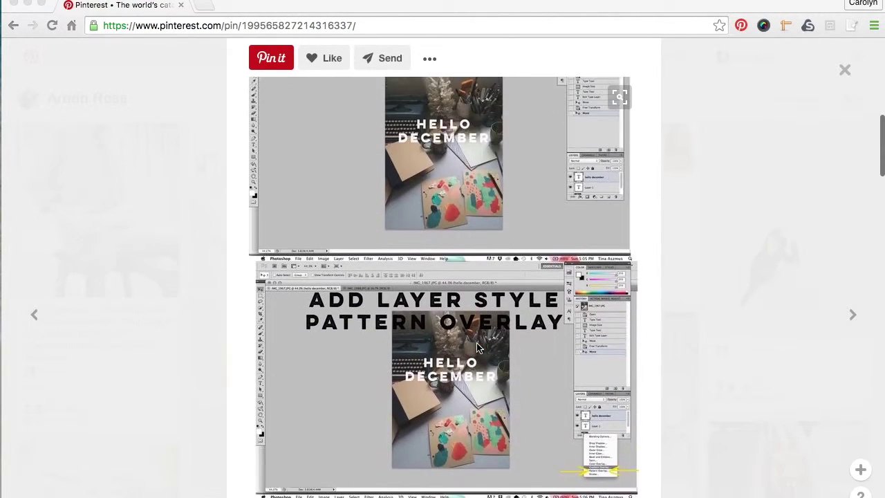
pyautogui.scroll(10, 476, 346)
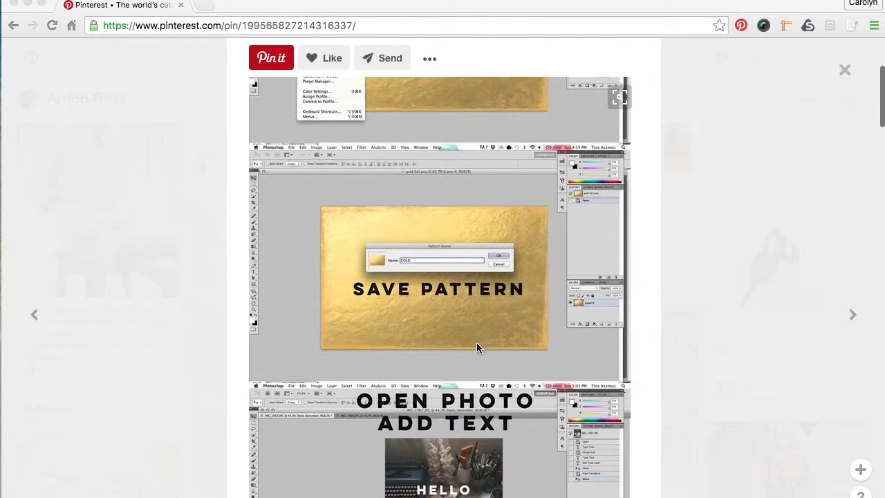
pyautogui.scroll(1, 477, 348)
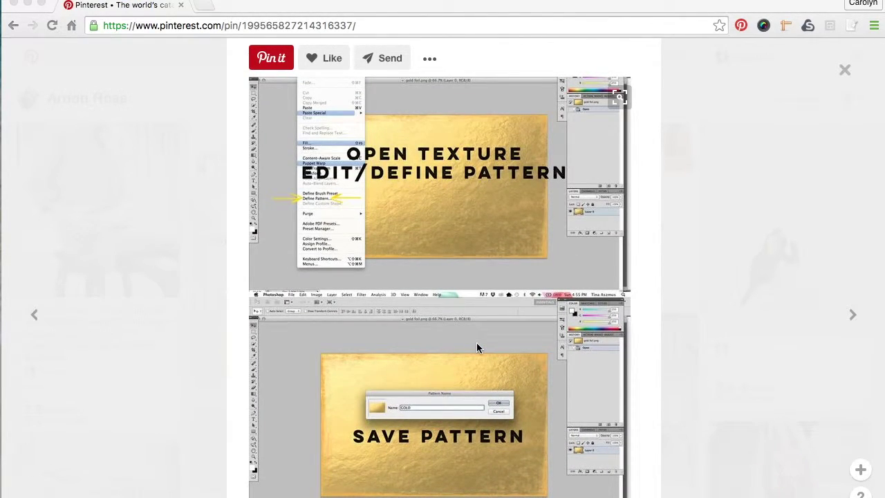
pyautogui.scroll(-20, 477, 348)
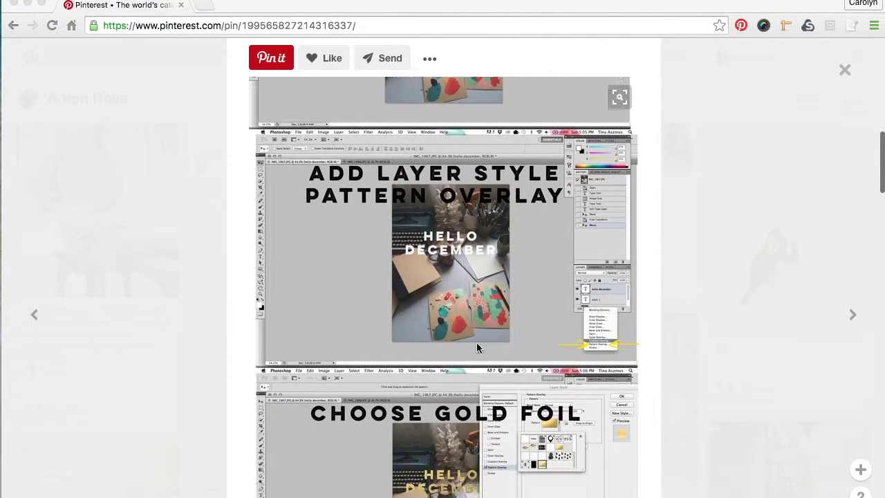
pyautogui.scroll(-10, 476, 342)
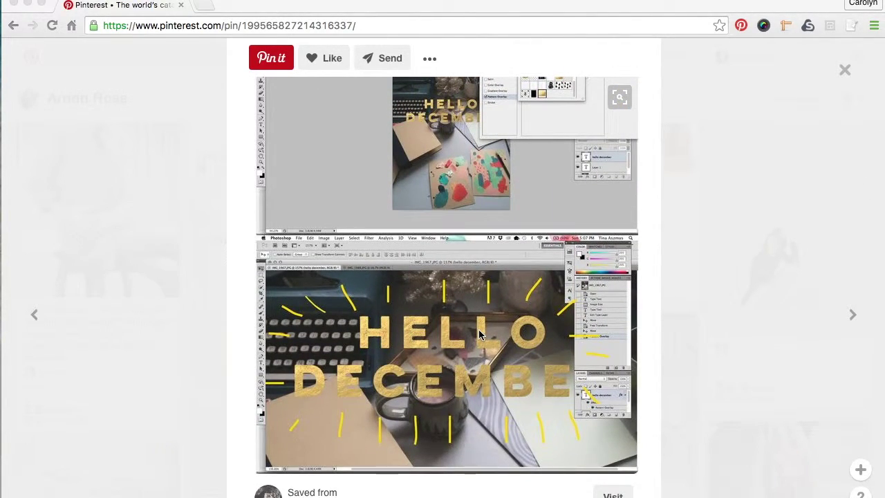
pyautogui.moveTo(316, 494)
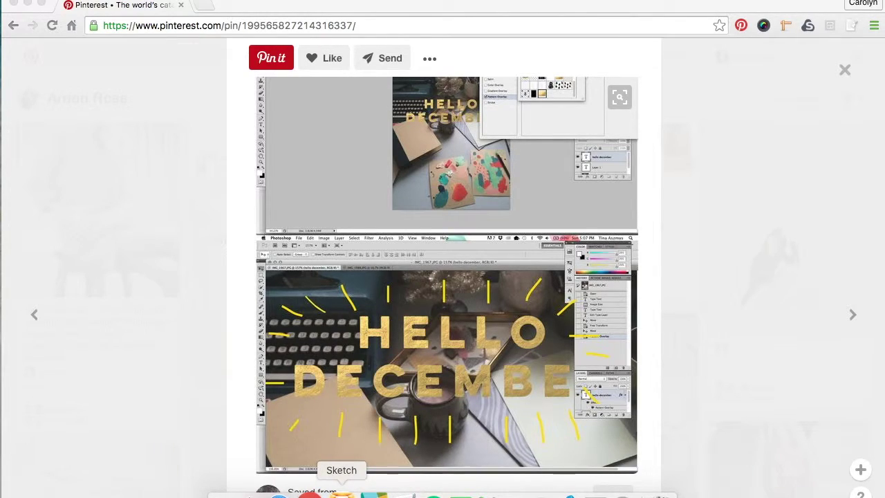
pyautogui.click(342, 494)
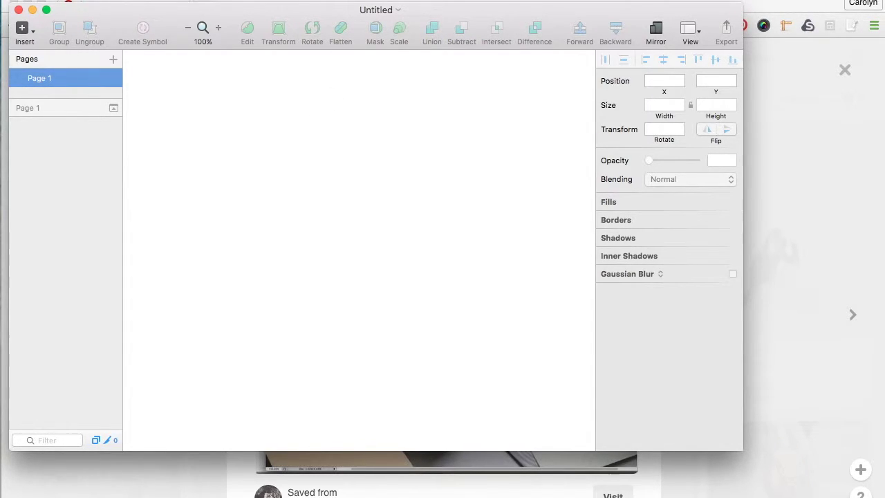
# Check the Sketch version in About Sketch and shift the window slightly right
pyautogui.click(55, 1)
pyautogui.click(71, 4)
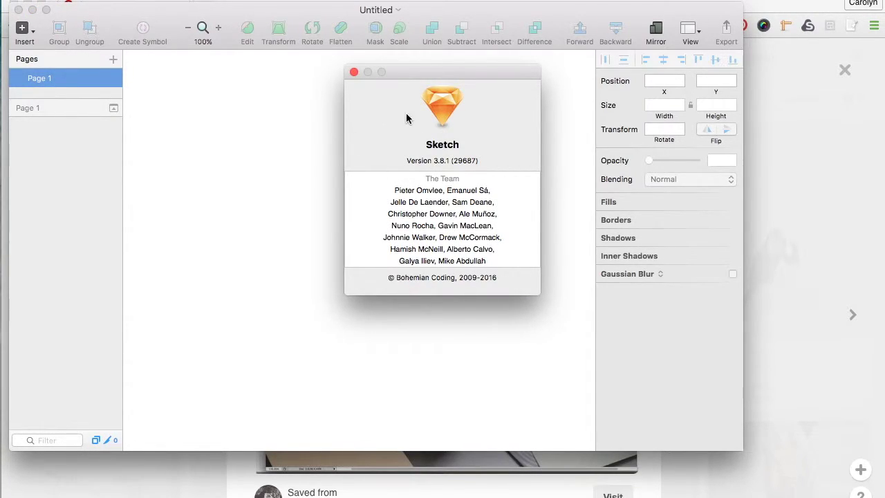
pyautogui.click(353, 73)
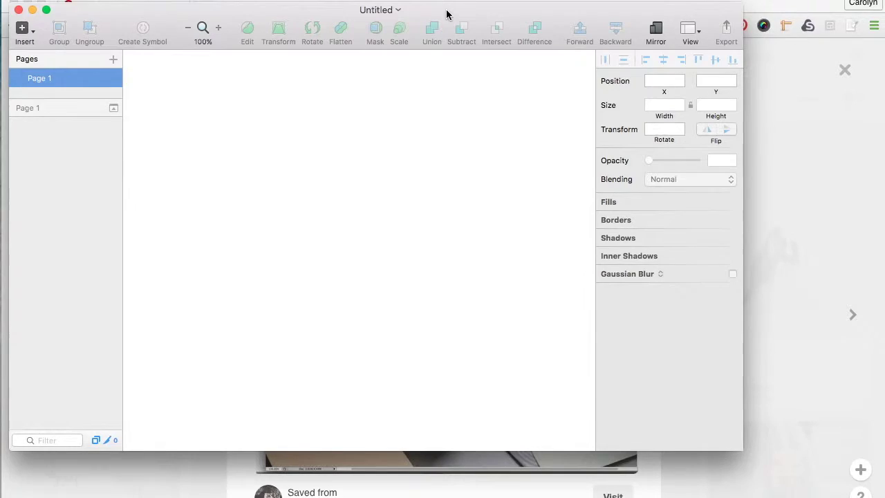
pyautogui.moveTo(447, 13)
pyautogui.mouseDown()
pyautogui.moveTo(512, 52)
pyautogui.moveTo(497, 50)
pyautogui.moveTo(493, 20)
pyautogui.mouseUp()
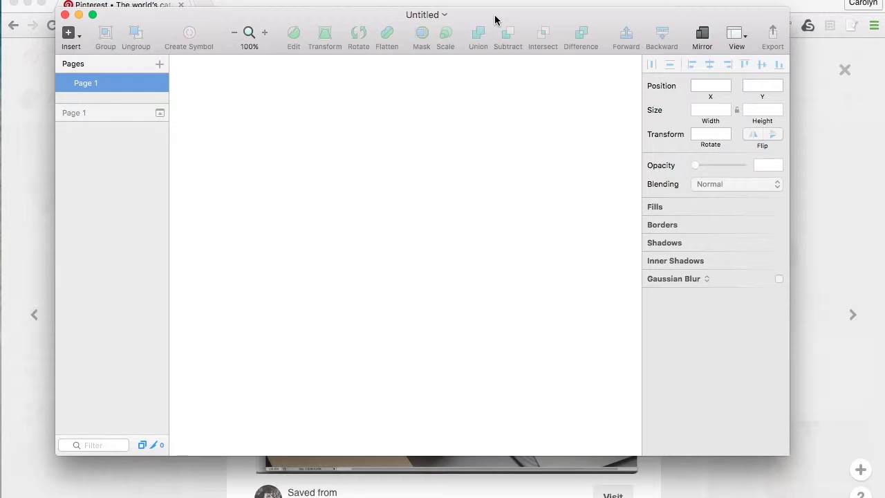
# Minimize the browser so the desktop shows, and move the Sketch window a little left
pyautogui.click(509, 4)
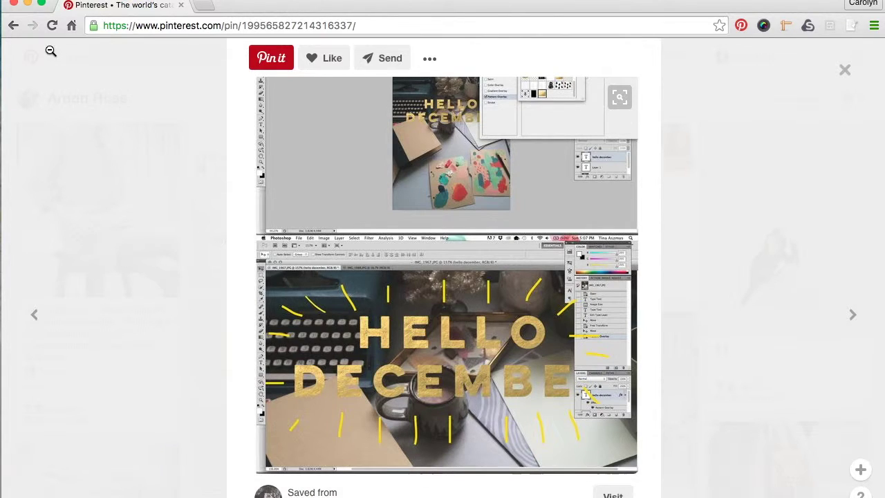
pyautogui.click(28, 5)
pyautogui.moveTo(731, 29)
pyautogui.mouseDown()
pyautogui.moveTo(667, 21)
pyautogui.moveTo(677, 21)
pyautogui.mouseUp()
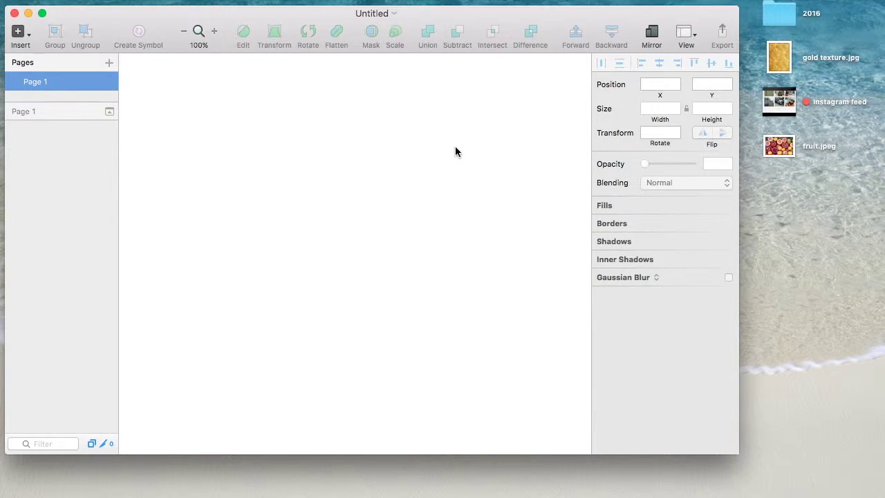
# Draw a 344 × 231 artboard and name it 'Gold foil text'
pyautogui.click(19, 31)
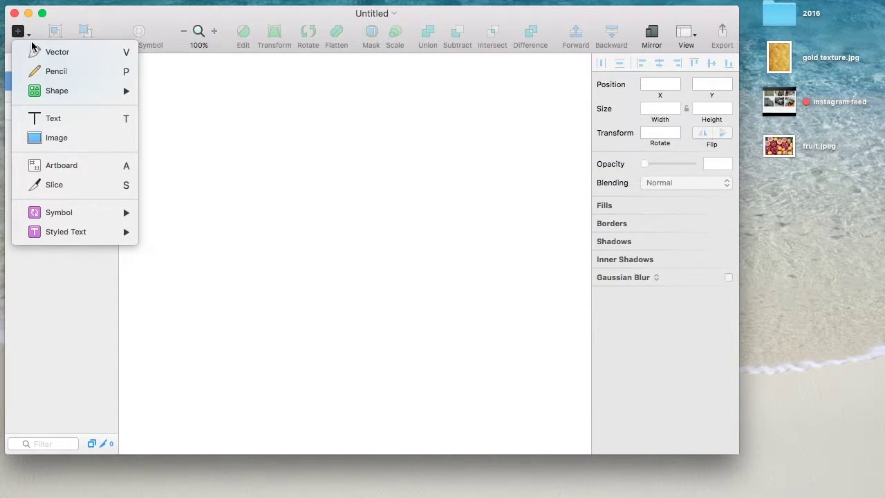
pyautogui.click(64, 170)
pyautogui.moveTo(188, 115); pyautogui.dragTo(426, 274)
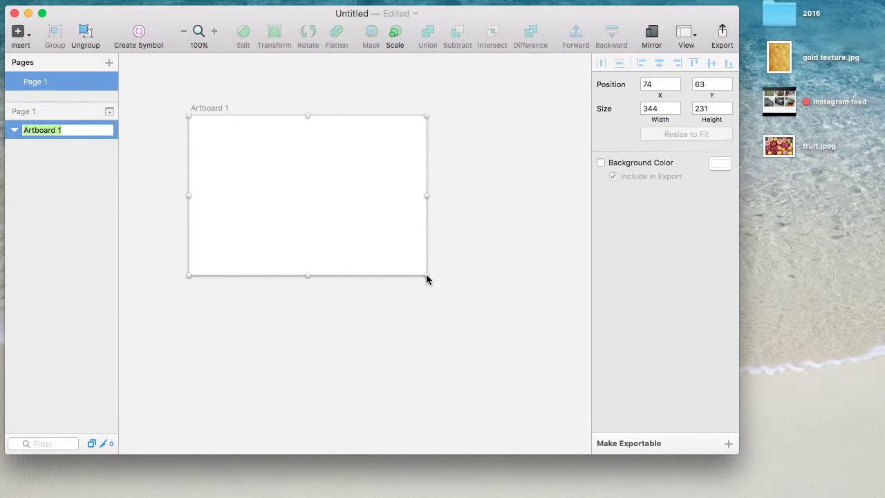
pyautogui.write('Gold foil text')
pyautogui.press('Return')
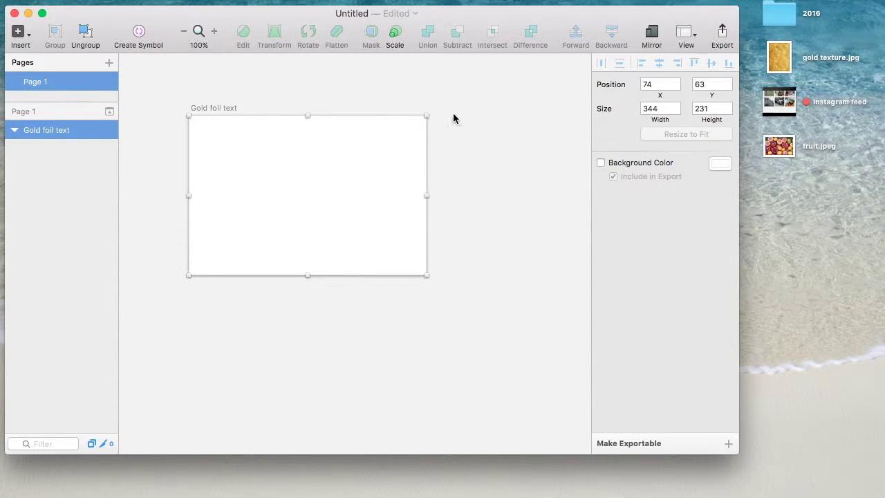
pyautogui.click(469, 115)
pyautogui.click(149, 0)
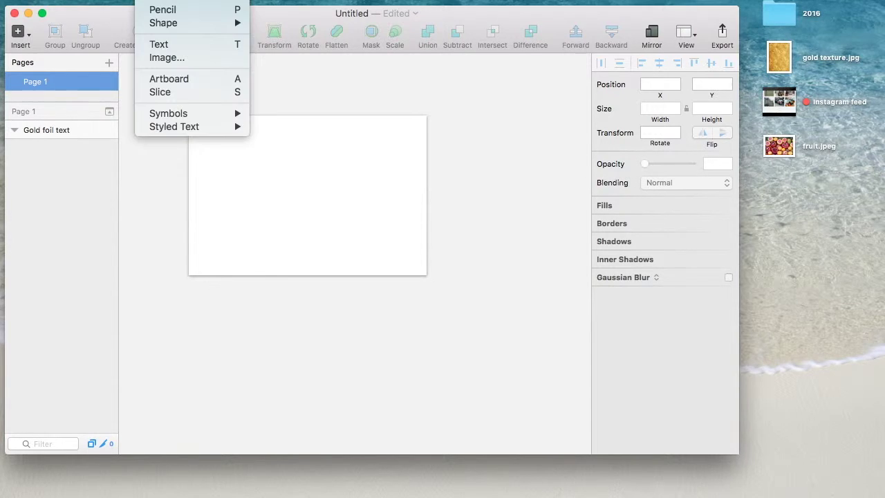
# Add a text layer on the artboard with font size 64
pyautogui.click(176, 43)
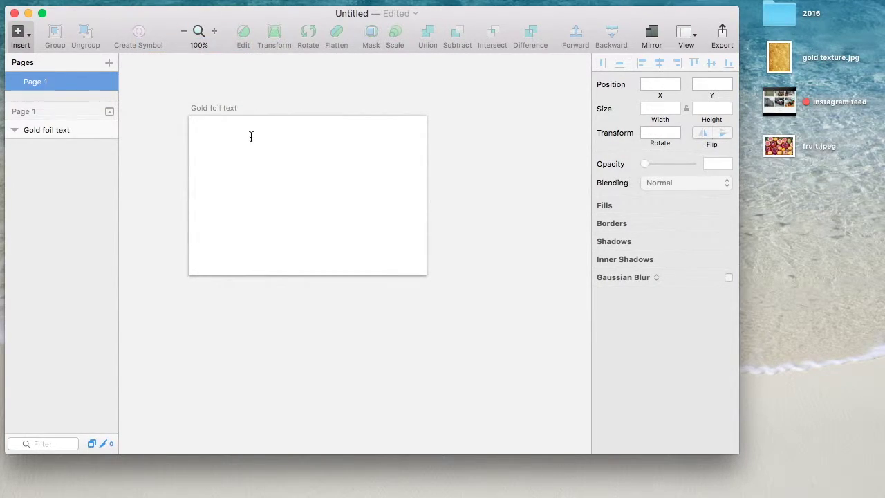
pyautogui.click(228, 148)
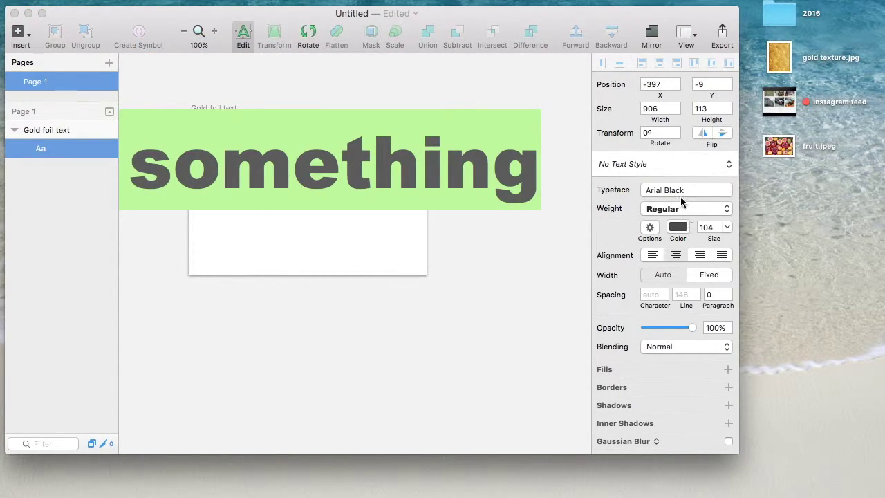
pyautogui.click(705, 229)
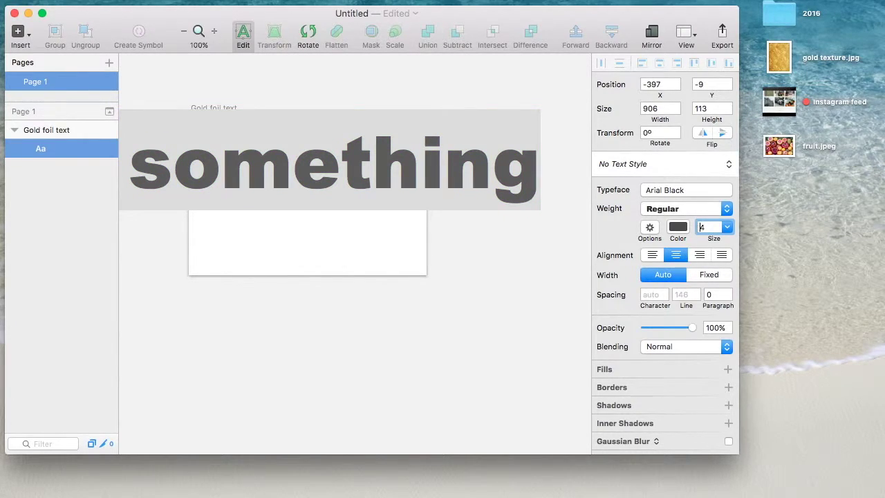
pyautogui.write('6')
pyautogui.press('Return')
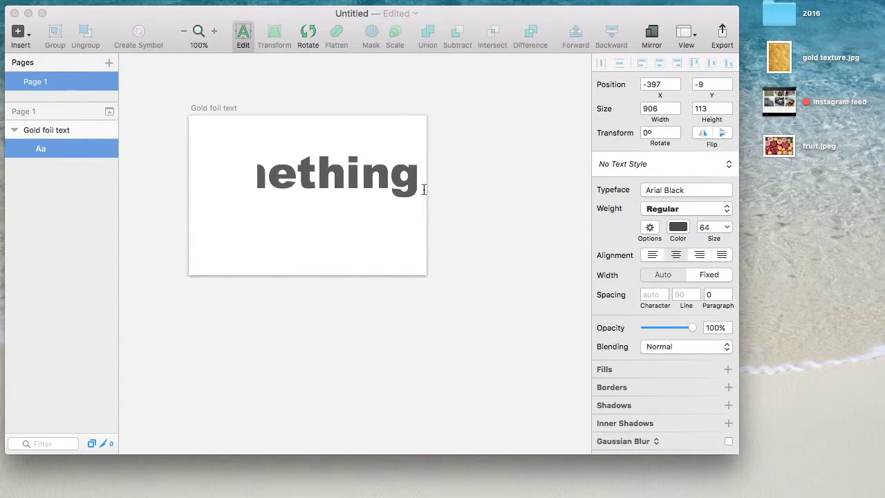
# Replace the placeholder with the person's first and last name on two lines, centred in the artboard
pyautogui.doubleClick(361, 166)
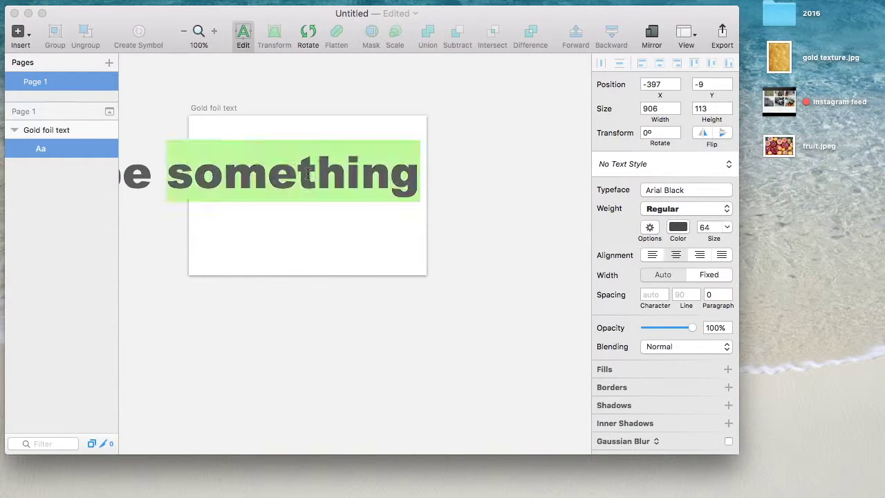
pyautogui.press('super+a')
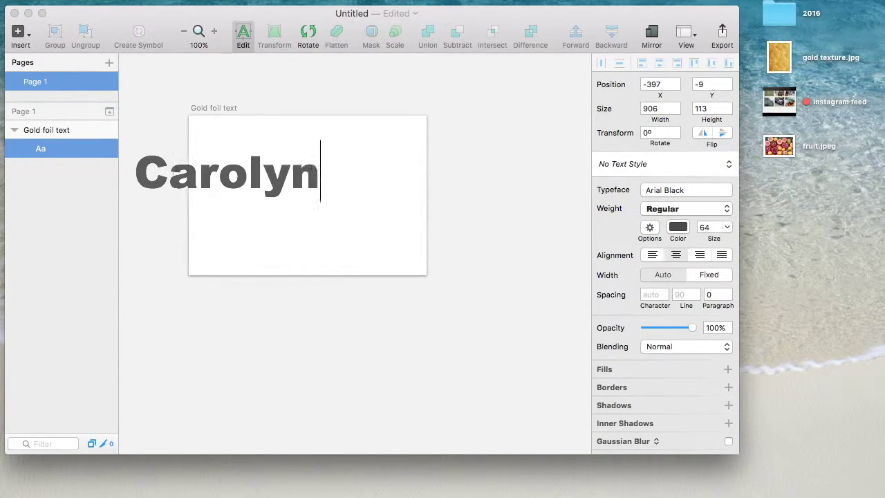
pyautogui.press('Return')
pyautogui.click(231, 287)
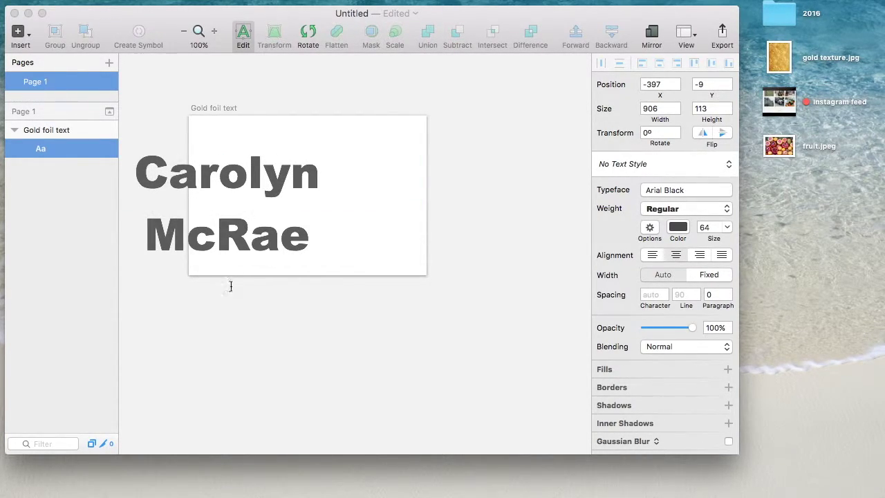
pyautogui.click(239, 212)
pyautogui.moveTo(240, 182); pyautogui.dragTo(312, 174)
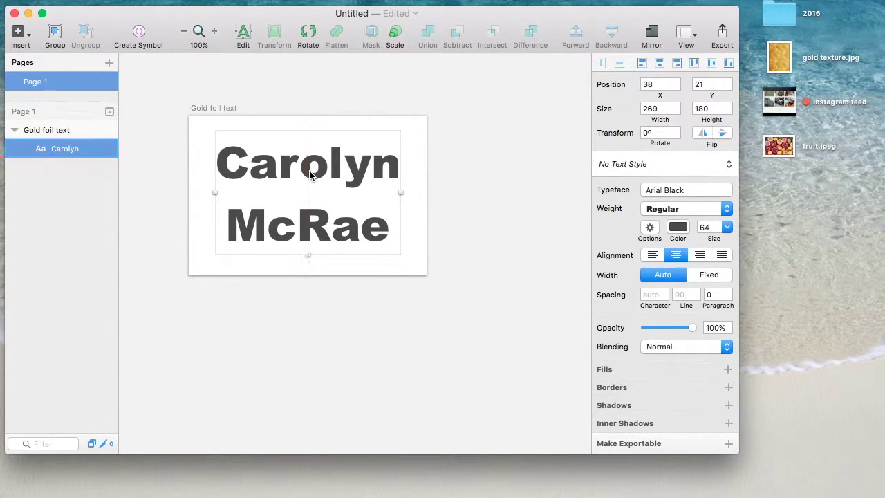
# Set the text's line spacing to 80, keeping the Regular weight
pyautogui.click(686, 295)
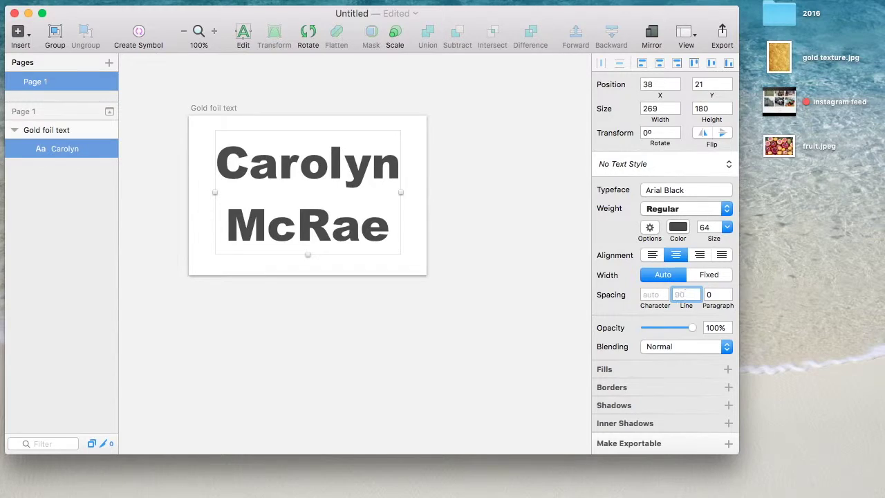
pyautogui.write('80')
pyautogui.press('Return')
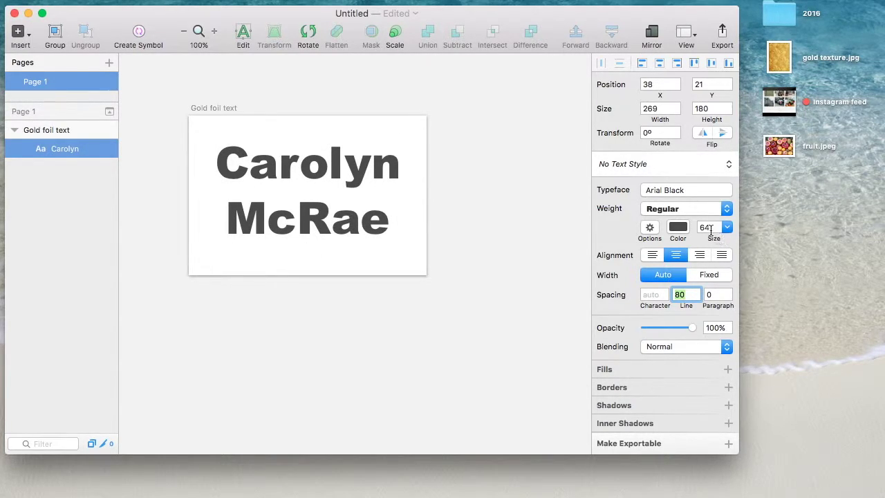
pyautogui.click(684, 209)
pyautogui.click(685, 209)
pyautogui.click(685, 189)
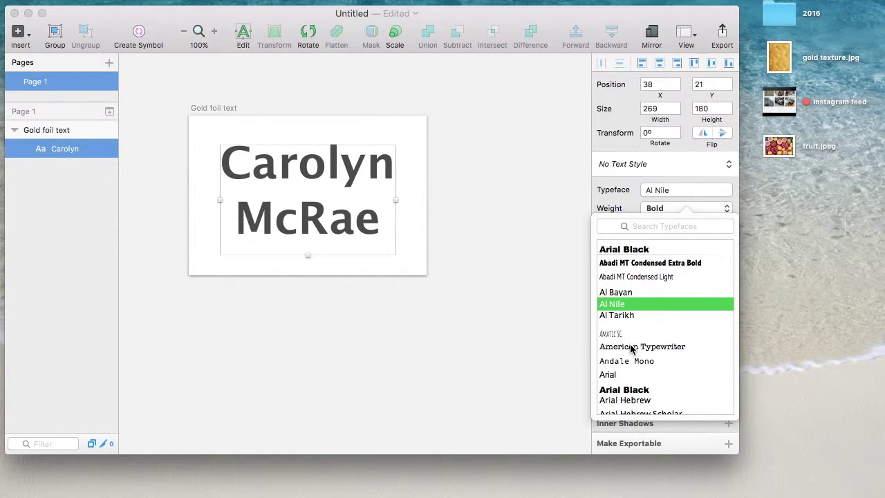
# Switch the name's typeface to Braggadocio after trying Bauhaus 93
pyautogui.scroll(-10, 634, 377)
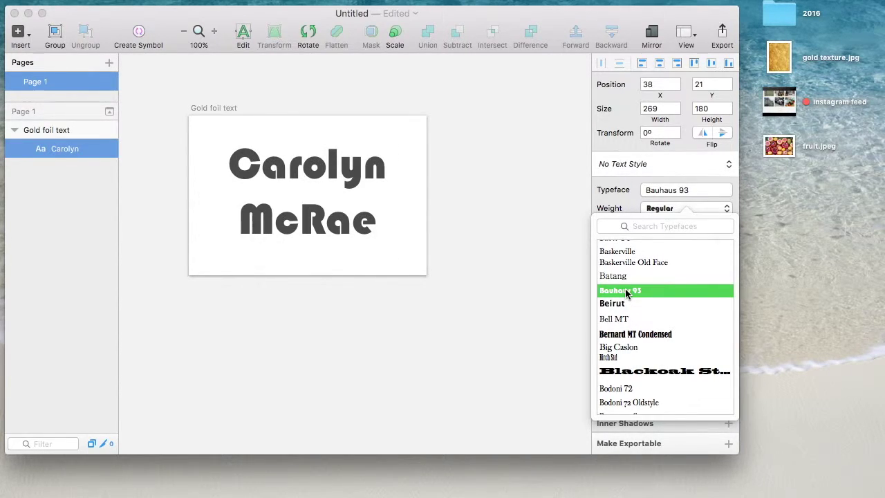
pyautogui.click(444, 314)
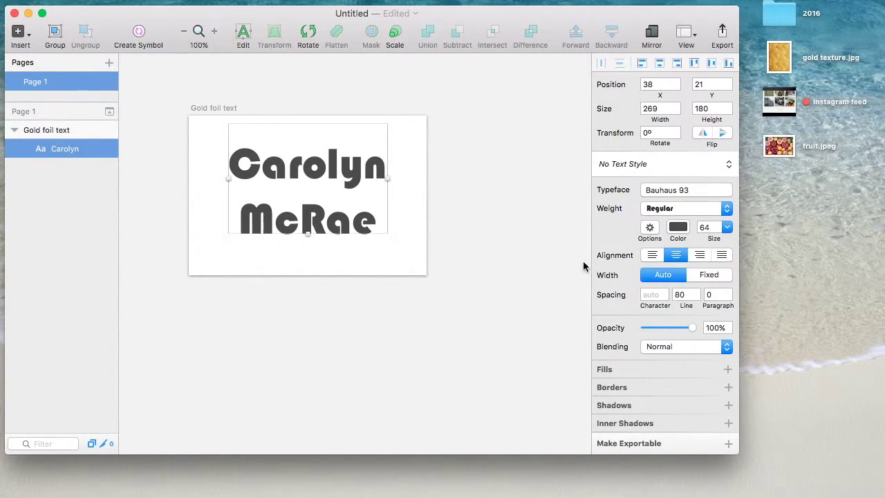
pyautogui.click(676, 207)
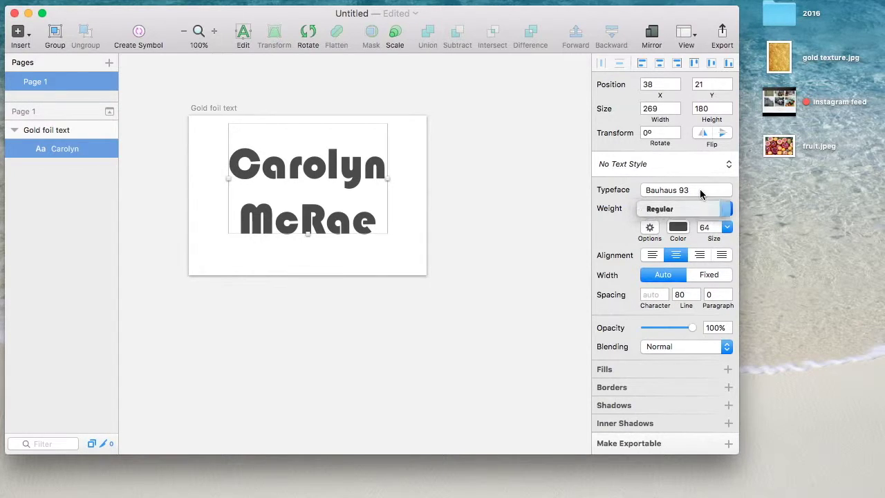
pyautogui.click(700, 189)
pyautogui.click(706, 188)
pyautogui.scroll(-10, 664, 311)
pyautogui.click(441, 330)
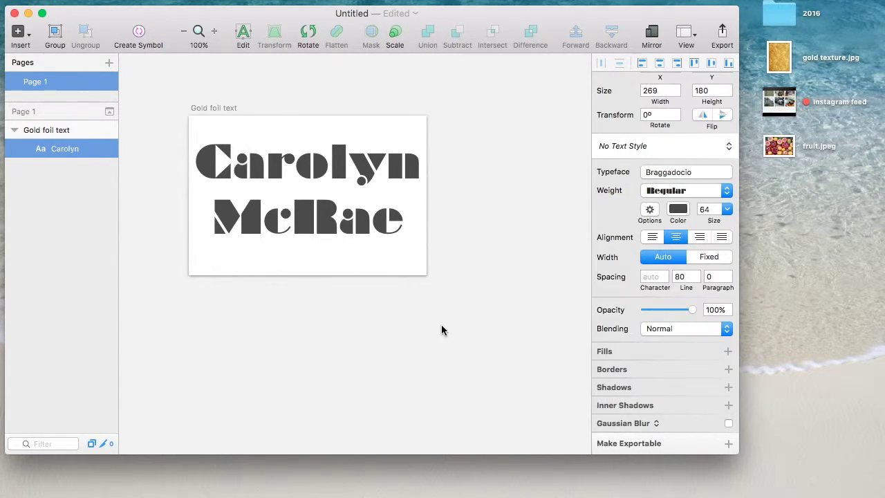
pyautogui.scroll(2, 442, 330)
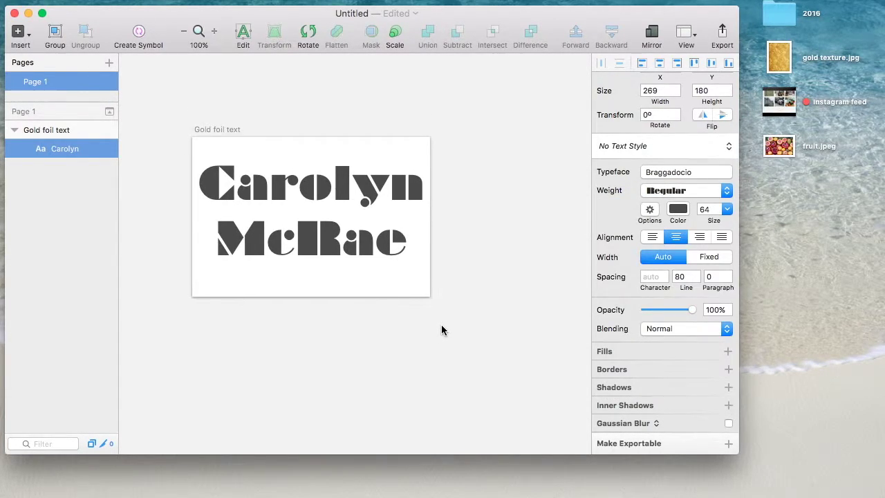
# Move the name text slightly lower on the artboard
pyautogui.click(468, 255)
pyautogui.moveTo(364, 258)
pyautogui.mouseDown()
pyautogui.moveTo(375, 271)
pyautogui.moveTo(364, 265)
pyautogui.moveTo(366, 272)
pyautogui.mouseUp()
pyautogui.click(378, 341)
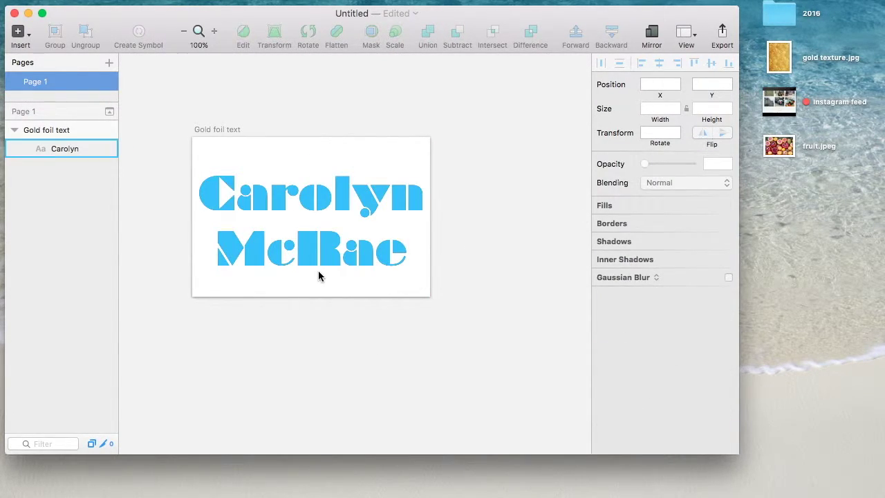
# Nudge the name up to re-centre it and convert the text layer to outlines
pyautogui.click(324, 239)
pyautogui.moveTo(331, 194); pyautogui.dragTo(329, 185)
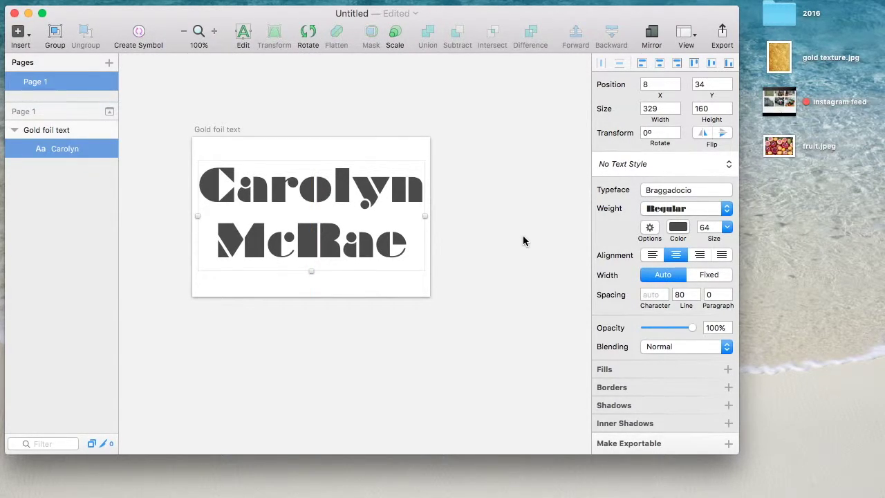
pyautogui.rightClick(72, 151)
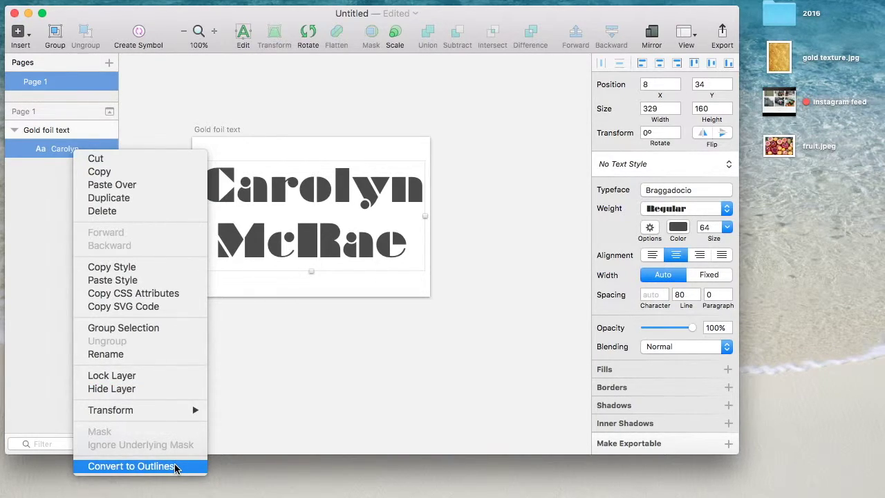
pyautogui.click(131, 466)
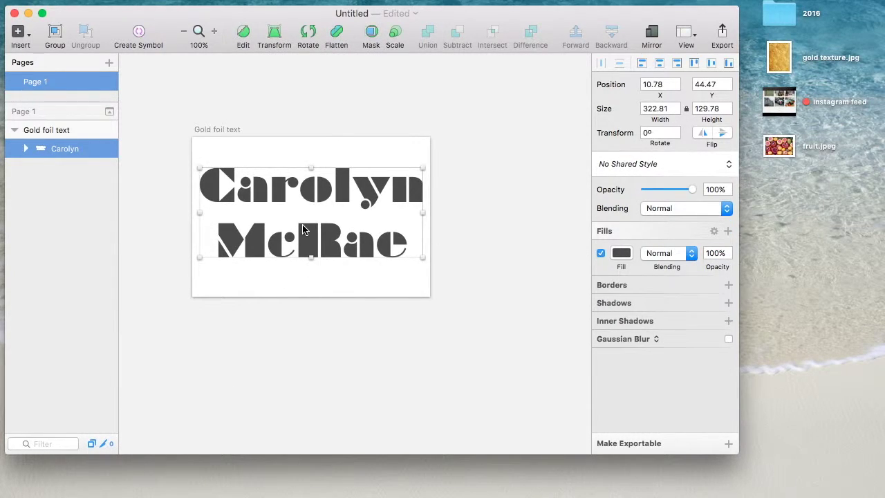
pyautogui.click(311, 271)
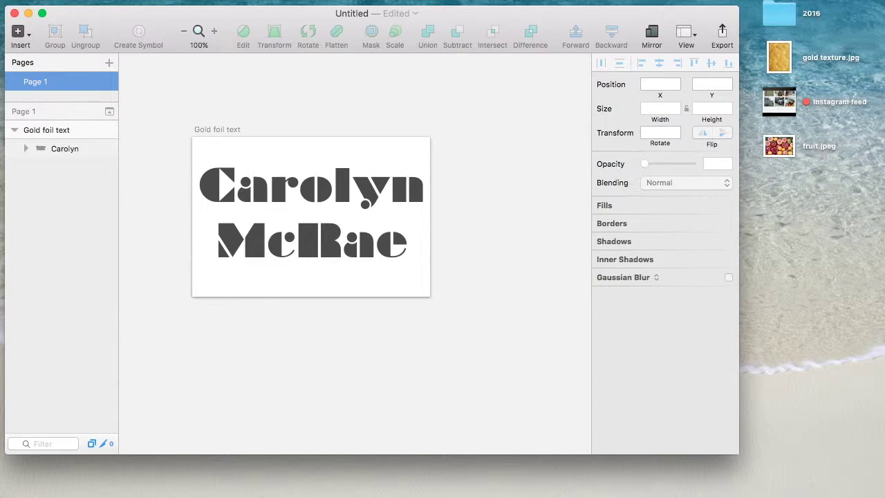
# Insert the gold texture.jpg image into the document
pyautogui.click(148, 0)
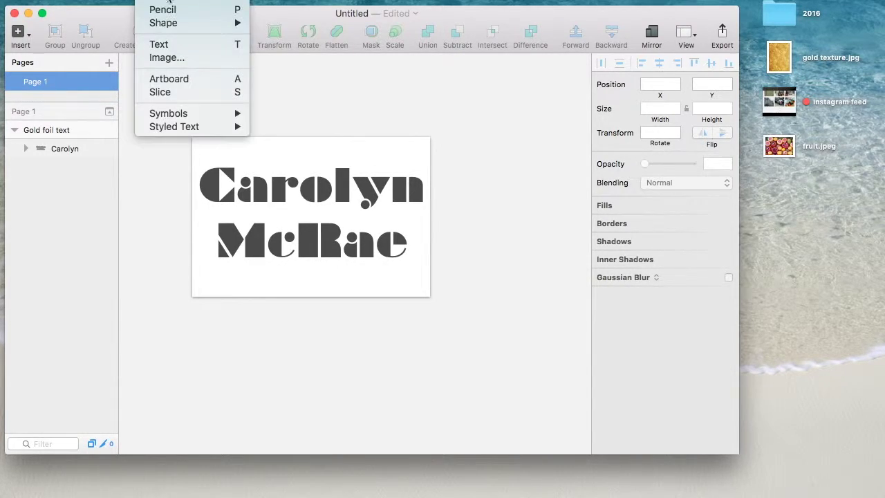
pyautogui.click(191, 58)
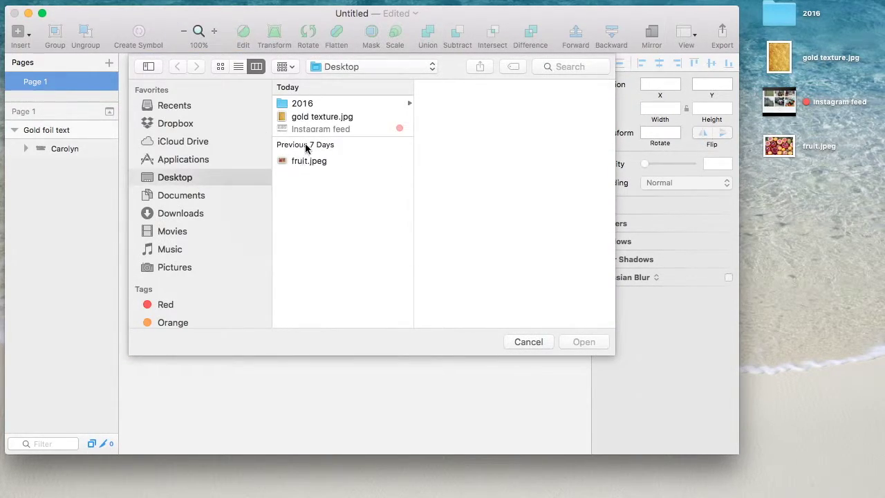
pyautogui.click(323, 120)
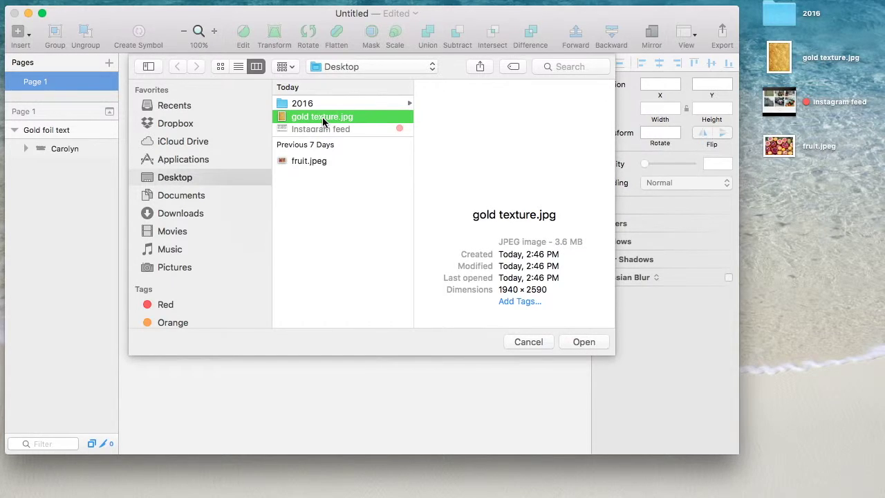
pyautogui.click(580, 345)
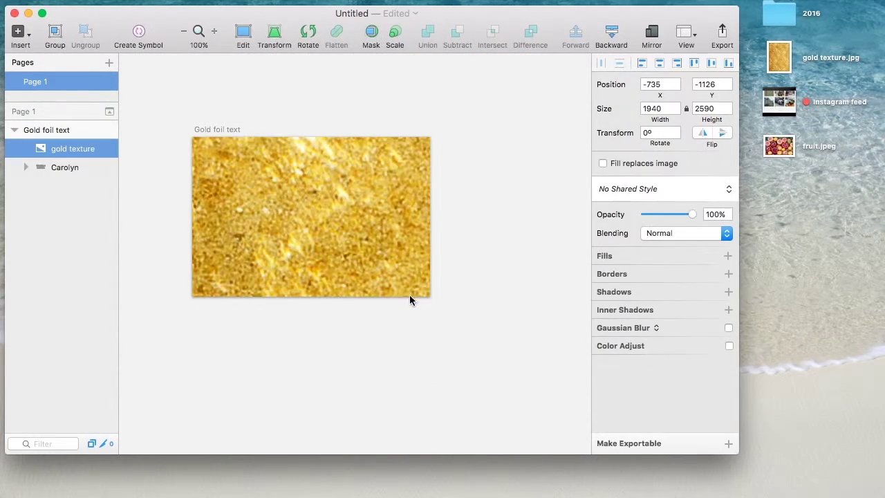
pyautogui.doubleClick(62, 154)
pyautogui.doubleClick(73, 153)
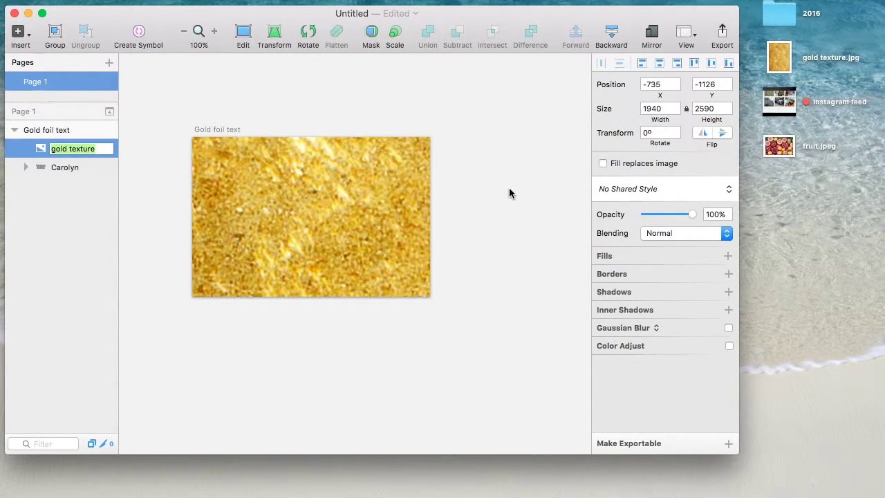
# Resize the gold texture image to 340 px wide
pyautogui.click(651, 109)
pyautogui.press('BackSpace')
pyautogui.press('BackSpace')
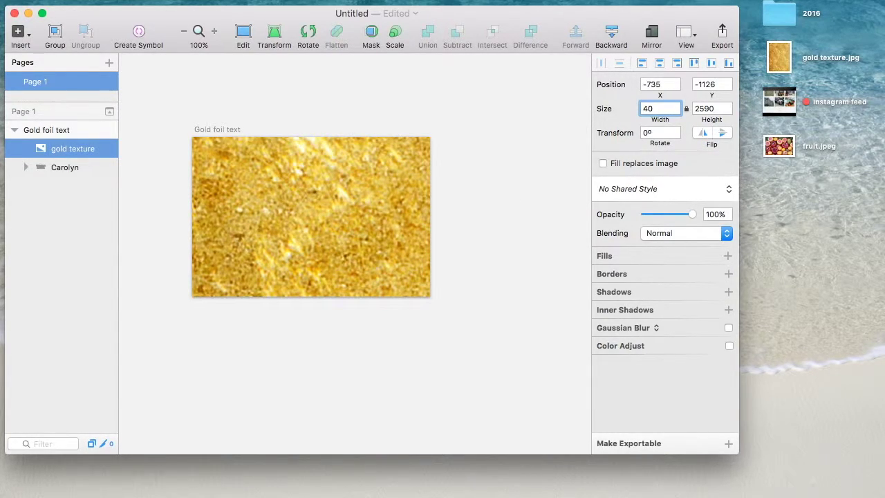
pyautogui.write('3')
pyautogui.press('Return')
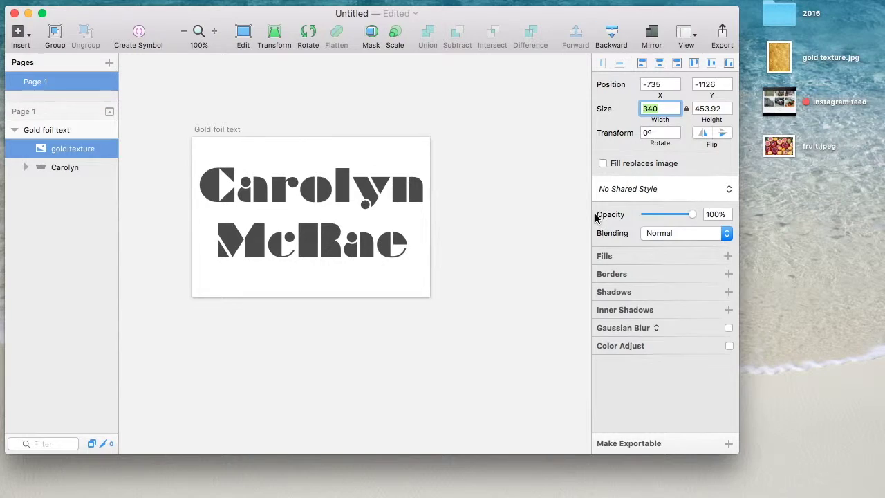
pyautogui.scroll(-3, 493, 253)
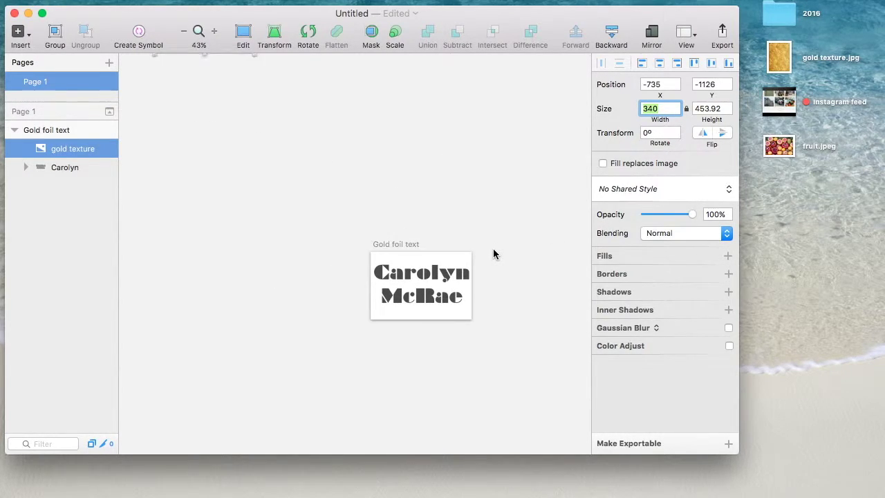
pyautogui.scroll(3, 493, 254)
pyautogui.click(258, 185)
pyautogui.moveTo(164, 111); pyautogui.dragTo(303, 51)
# Place the gold texture above the outlined name, covering it on the Gold foil text artboard
pyautogui.scroll(2, 219, 198)
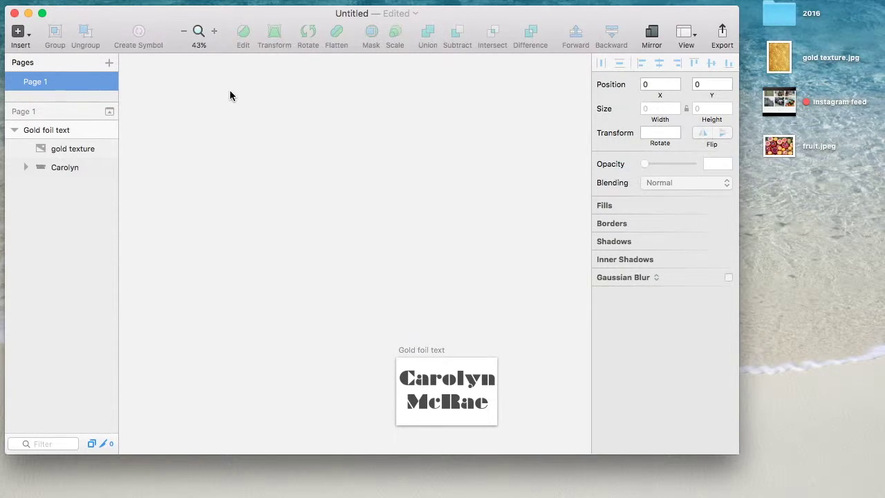
pyautogui.click(83, 148)
pyautogui.moveTo(83, 148); pyautogui.dragTo(83, 136)
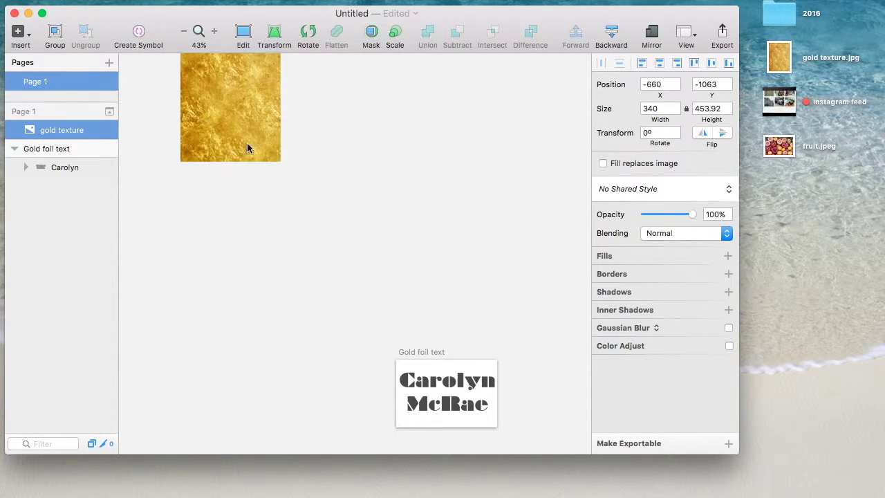
pyautogui.moveTo(248, 148); pyautogui.dragTo(440, 413)
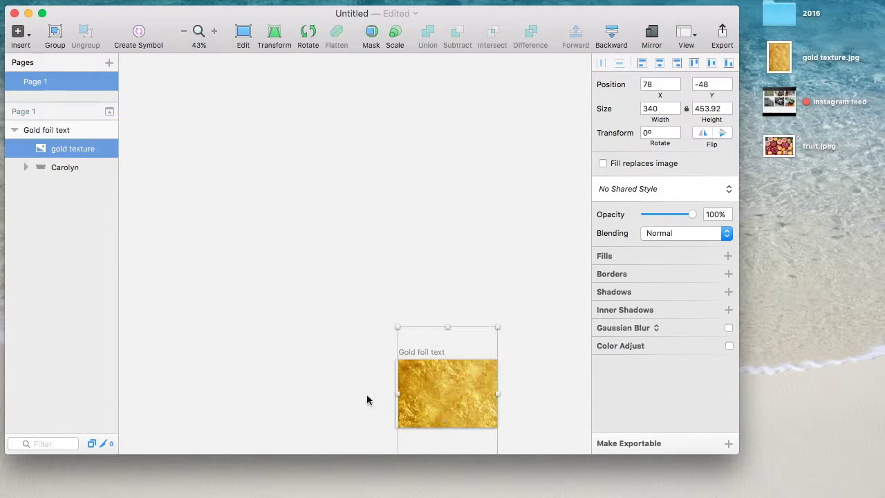
pyautogui.scroll(2, 336, 376)
pyautogui.scroll(-3, 336, 376)
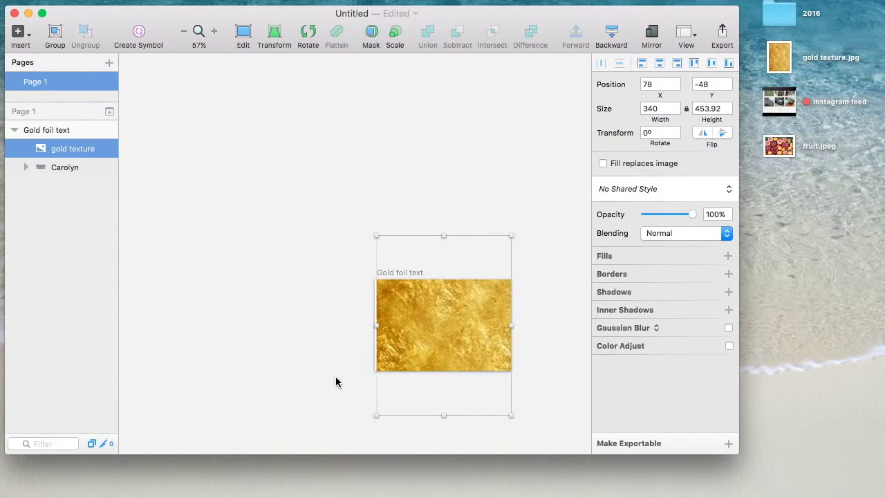
pyautogui.scroll(5, 335, 367)
pyautogui.hscroll(3, 333, 359)
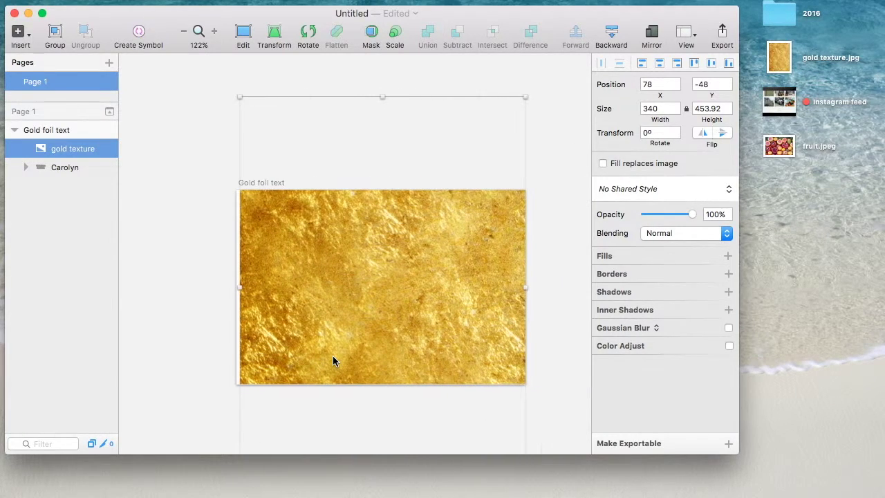
pyautogui.scroll(3, 333, 359)
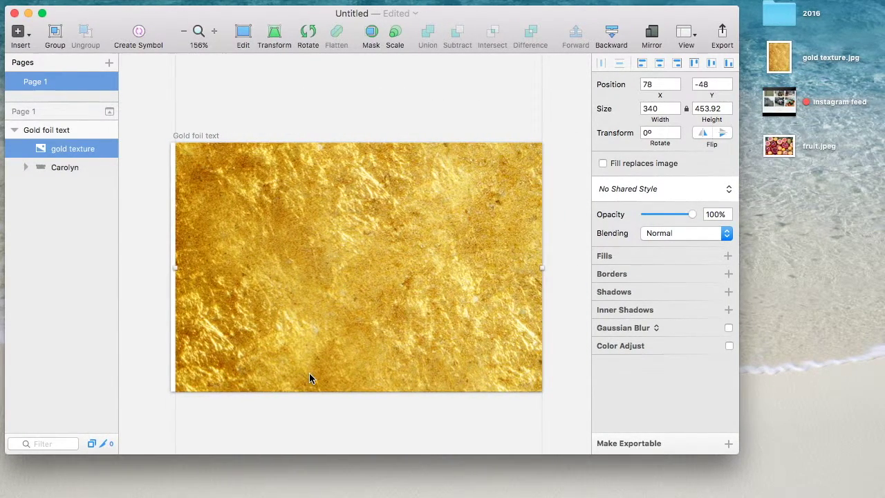
pyautogui.click(73, 168)
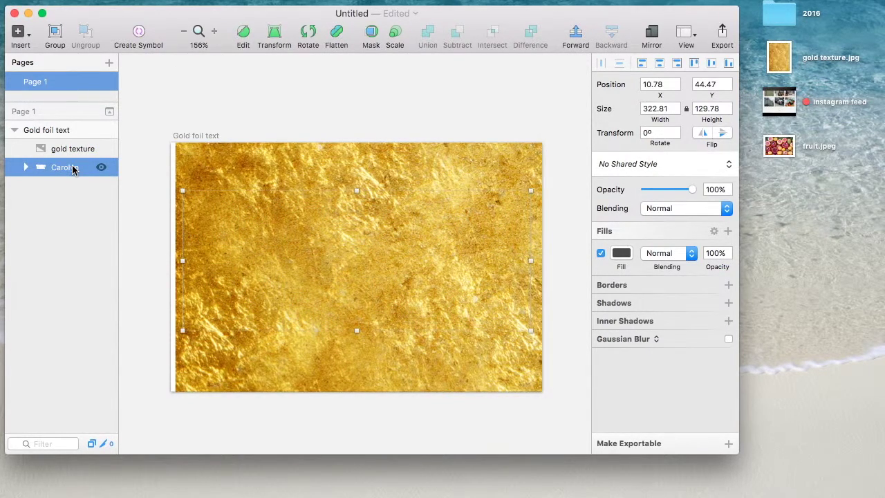
pyautogui.rightClick(58, 170)
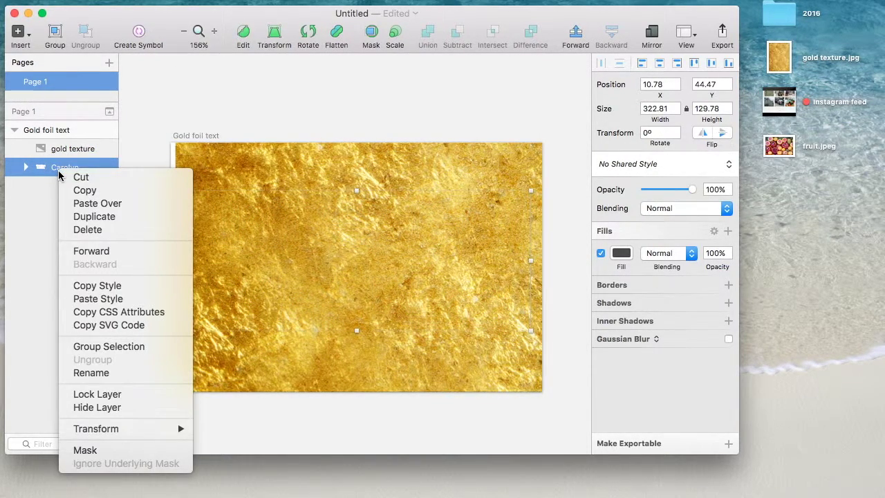
# Mask the gold texture with the outlined name, then select the Gold foil text artboard
pyautogui.click(96, 453)
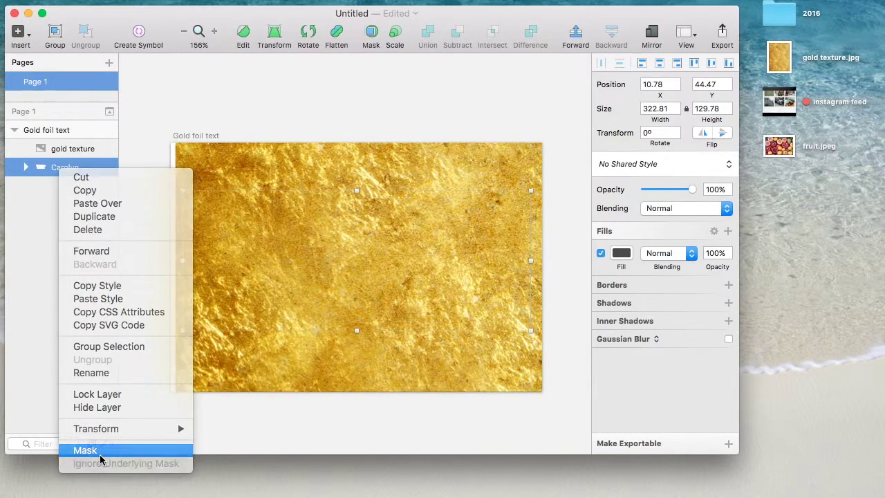
pyautogui.click(398, 114)
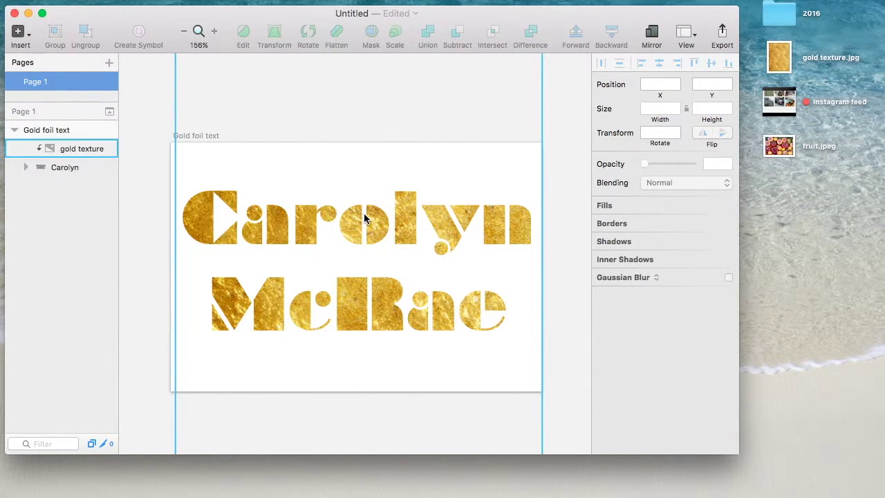
pyautogui.click(26, 131)
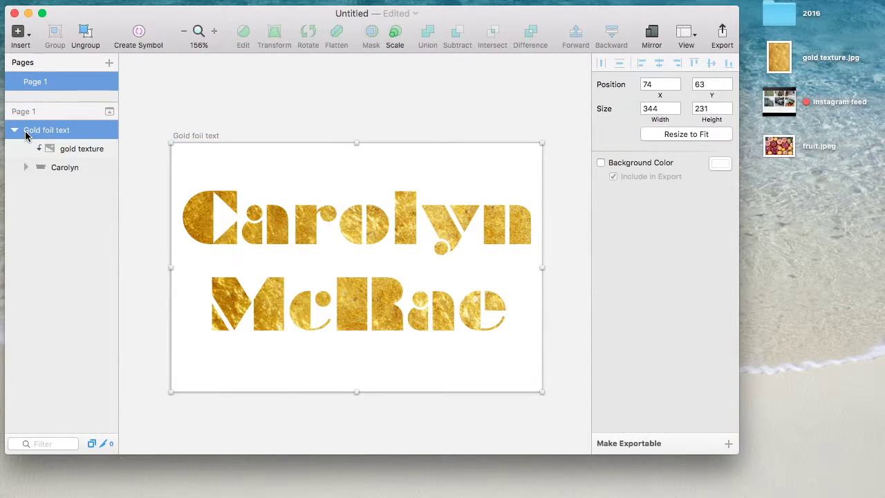
pyautogui.moveTo(285, 494)
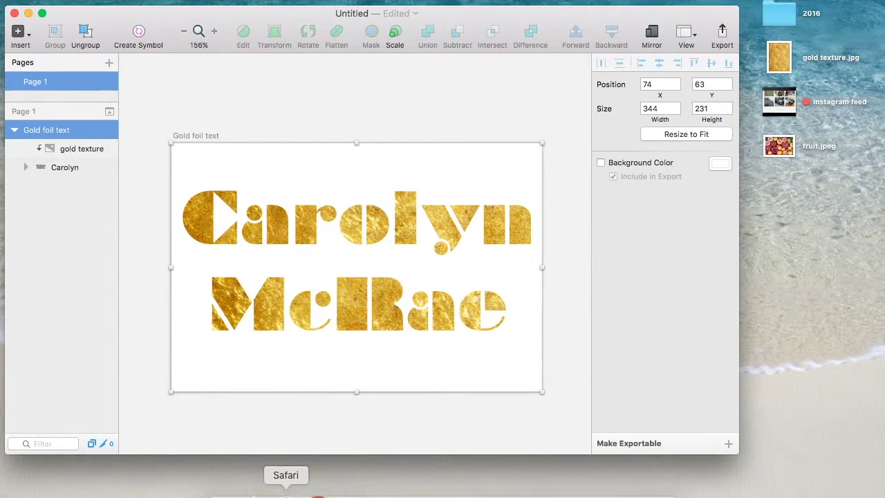
pyautogui.rightClick(316, 494)
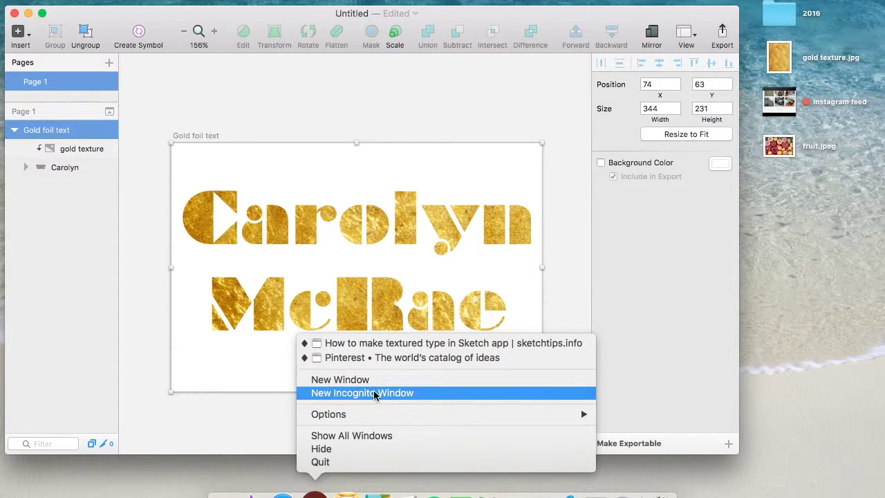
pyautogui.click(374, 359)
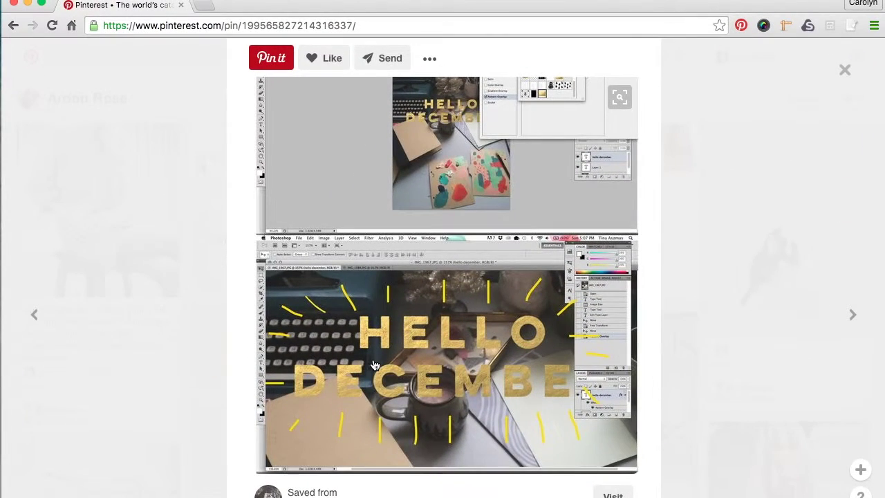
pyautogui.scroll(-2, 390, 359)
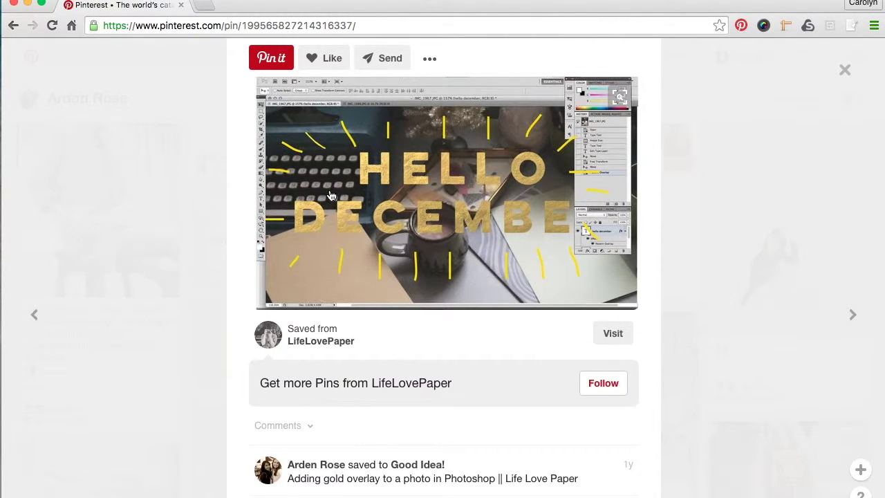
pyautogui.click(28, 5)
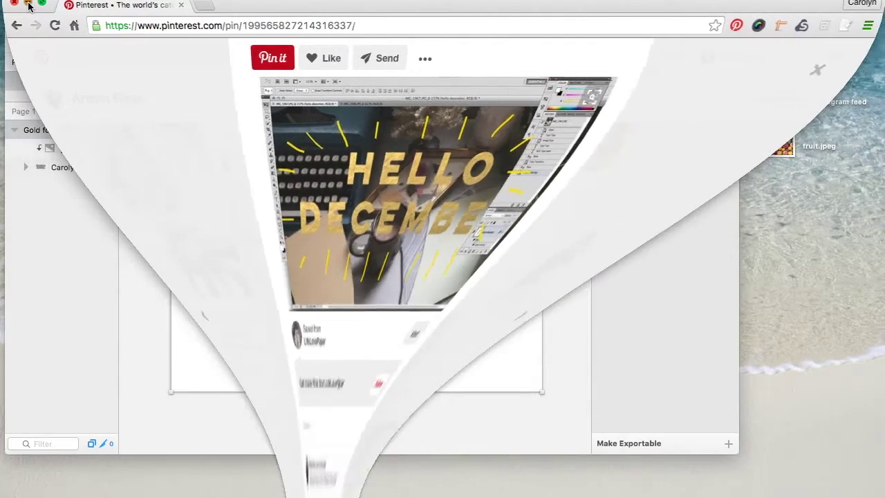
# Make the Gold foil text artboard exportable as a 1x PNG without a background colour
pyautogui.doubleClick(43, 132)
pyautogui.click(627, 444)
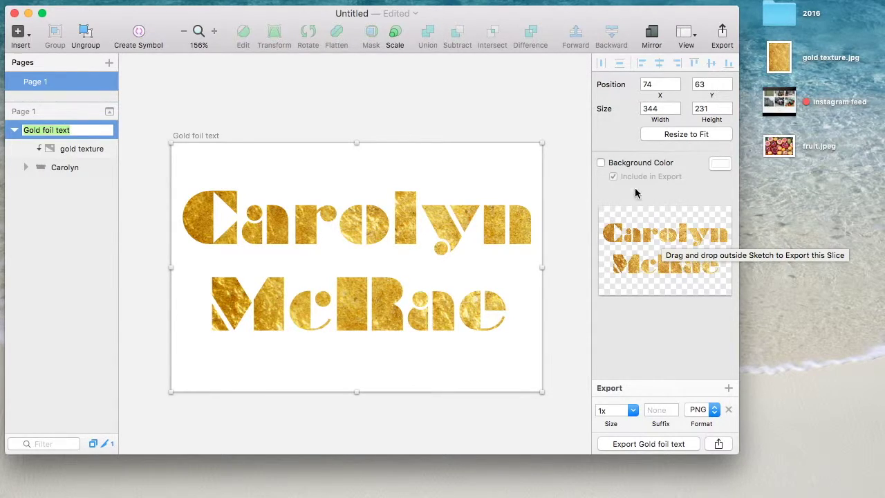
pyautogui.click(601, 163)
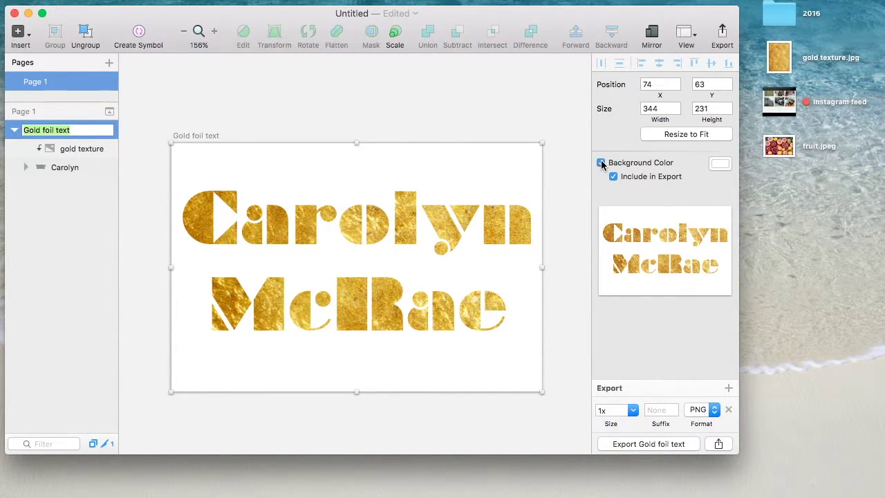
pyautogui.click(720, 164)
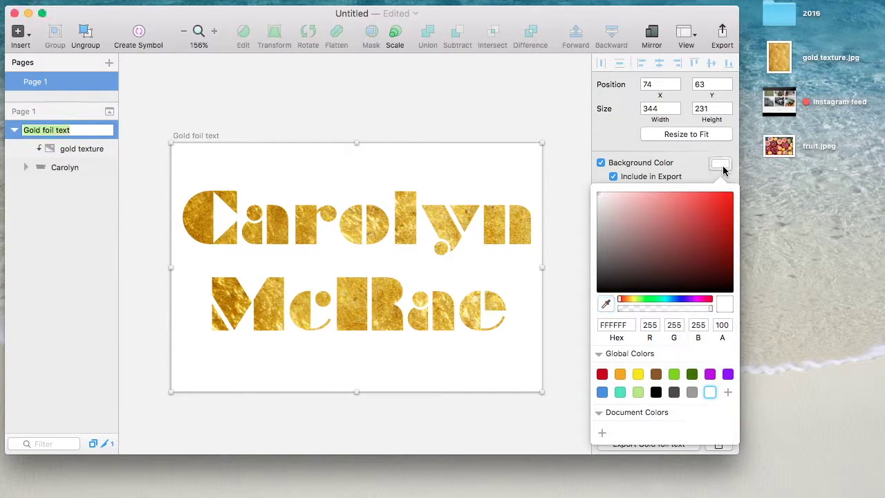
pyautogui.click(723, 166)
pyautogui.click(602, 163)
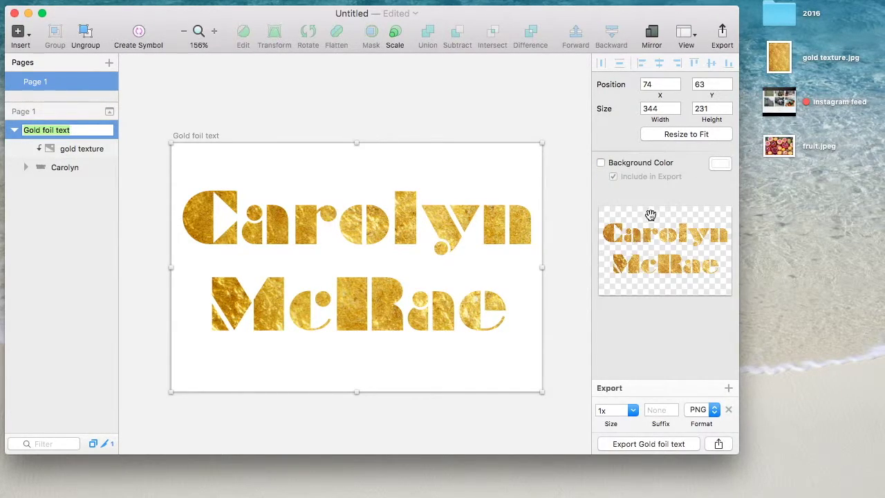
pyautogui.click(624, 448)
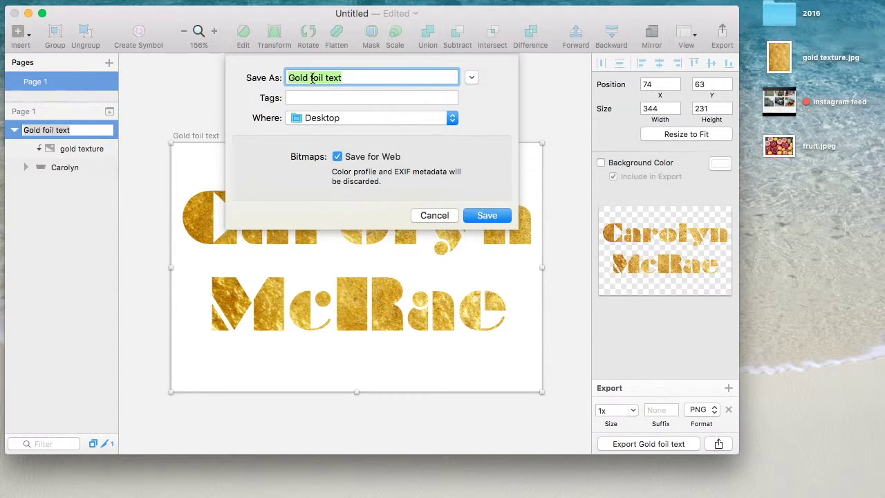
# Lengthen the export file name and save the transparent PNG to the Desktop
pyautogui.click(351, 79)
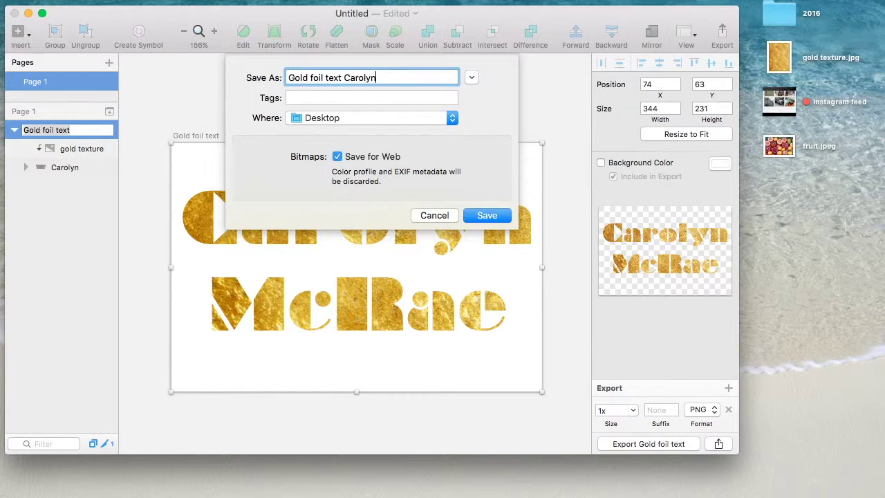
pyautogui.click(487, 216)
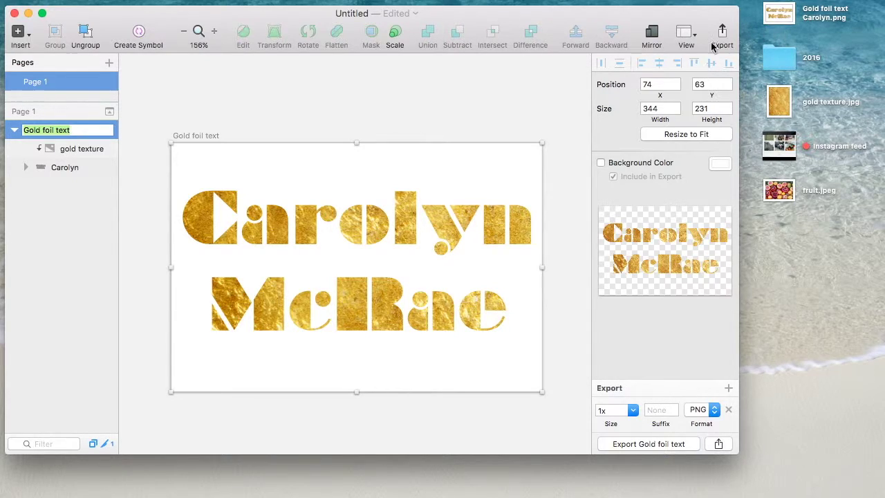
pyautogui.click(403, 112)
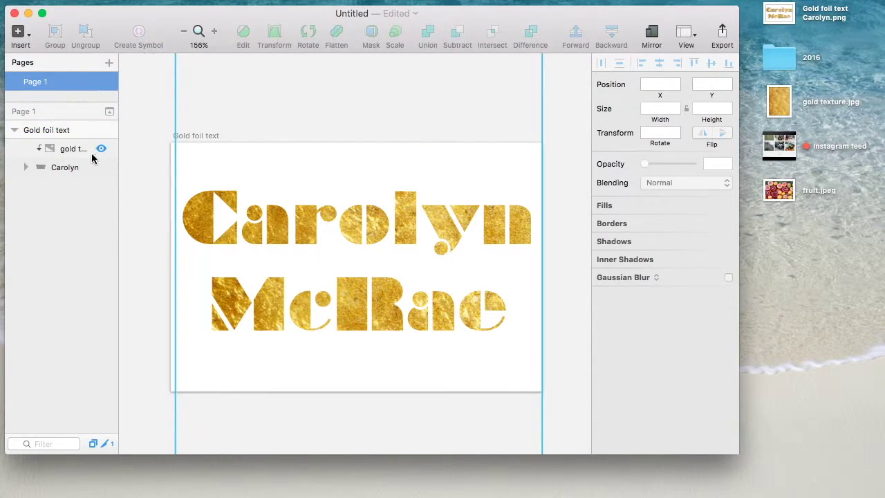
# Hide the gold texture layer and insert fruit.jpeg into the masked name
pyautogui.click(78, 149)
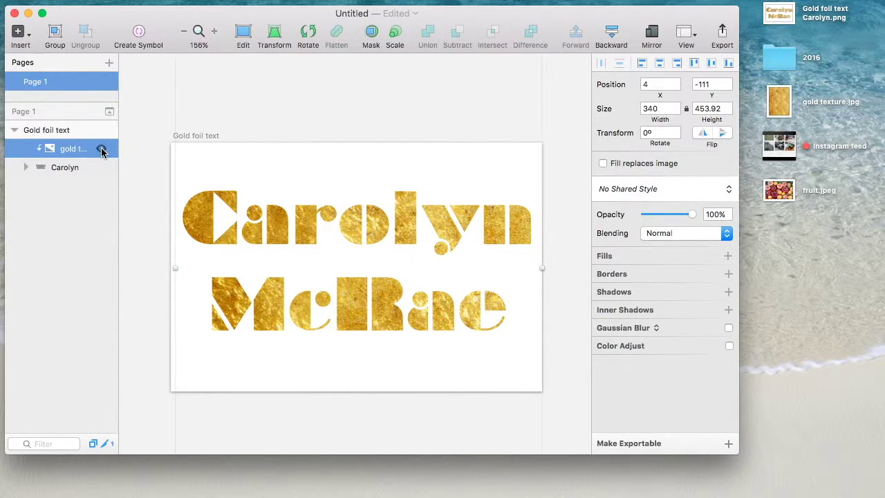
pyautogui.click(101, 150)
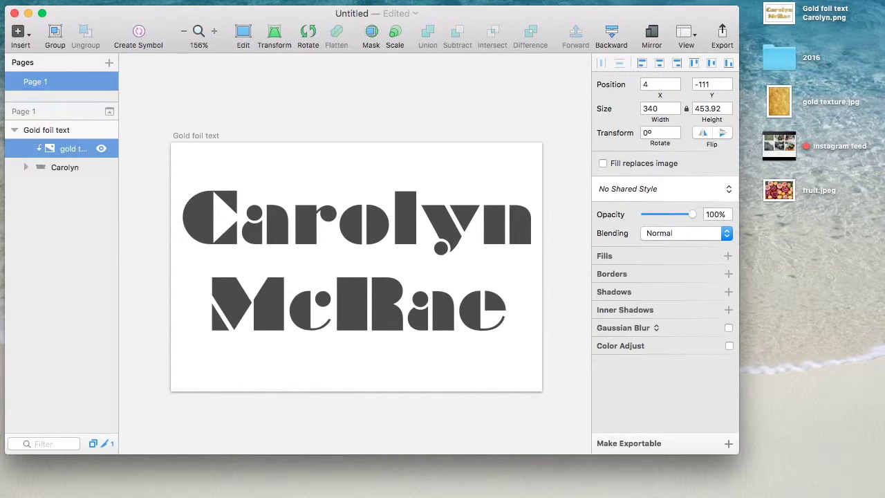
pyautogui.click(164, 1)
pyautogui.click(170, 59)
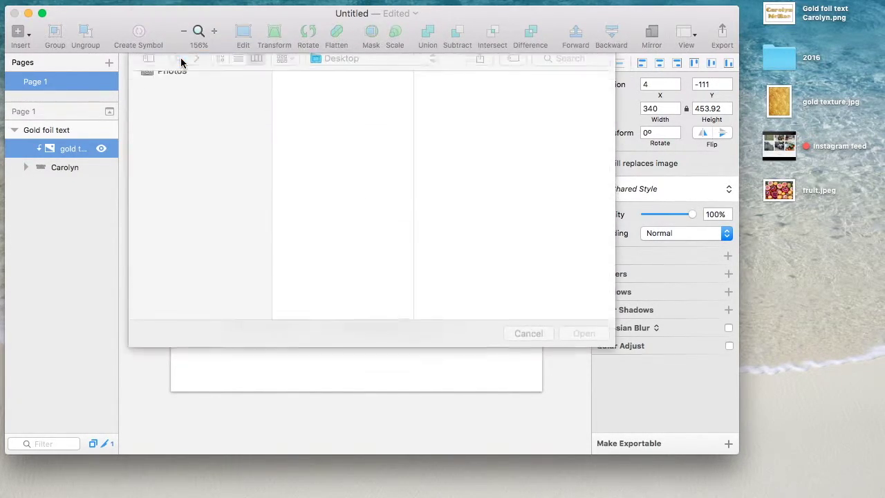
pyautogui.click(319, 176)
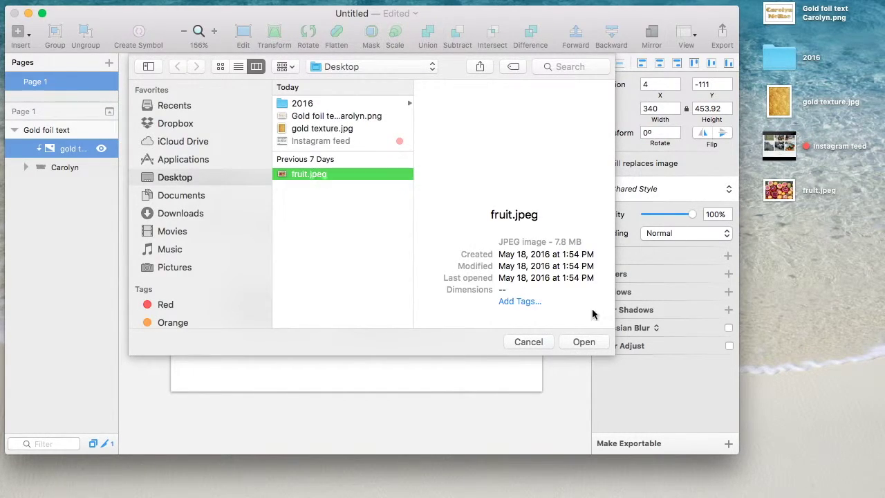
pyautogui.click(584, 342)
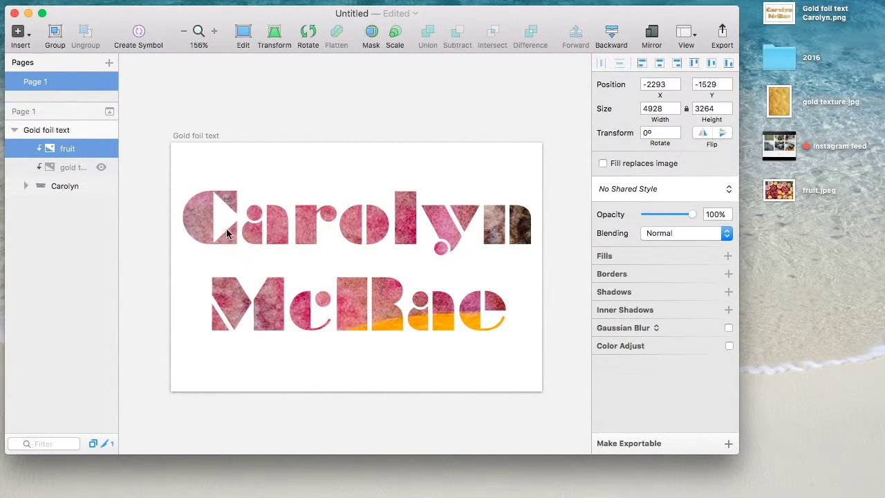
# Set the fruit photo's width to 428
pyautogui.click(652, 108)
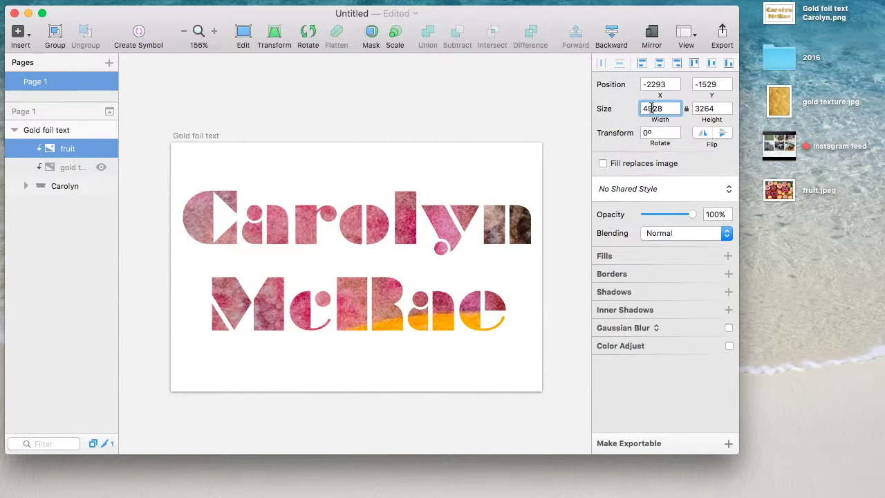
pyautogui.press('Return')
pyautogui.scroll(-5, 384, 246)
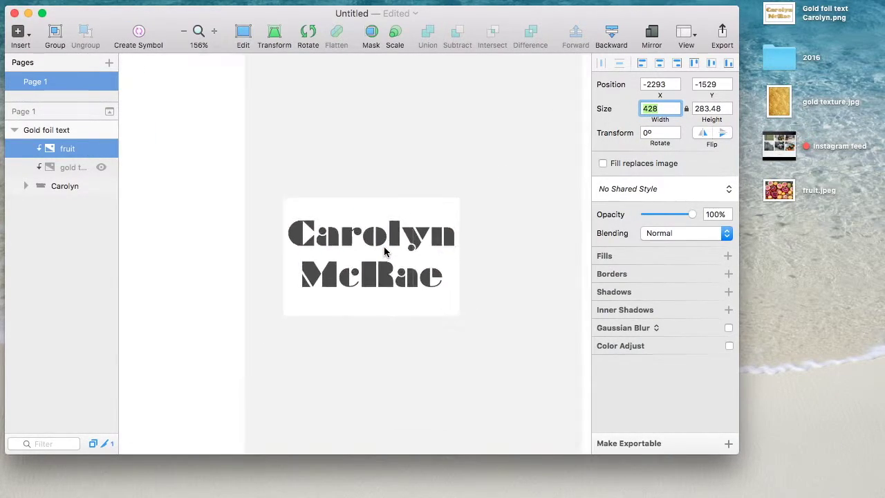
pyautogui.scroll(-5, 384, 247)
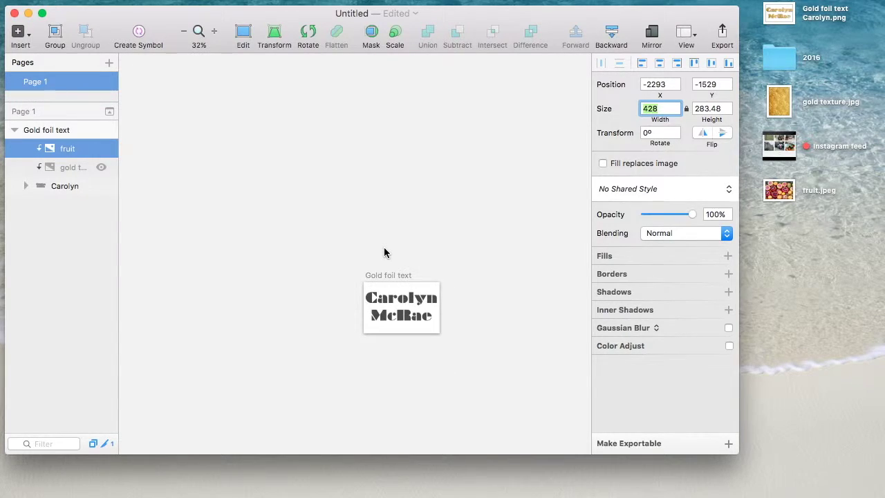
pyautogui.scroll(3, 346, 245)
pyautogui.click(56, 150)
pyautogui.scroll(3, 290, 222)
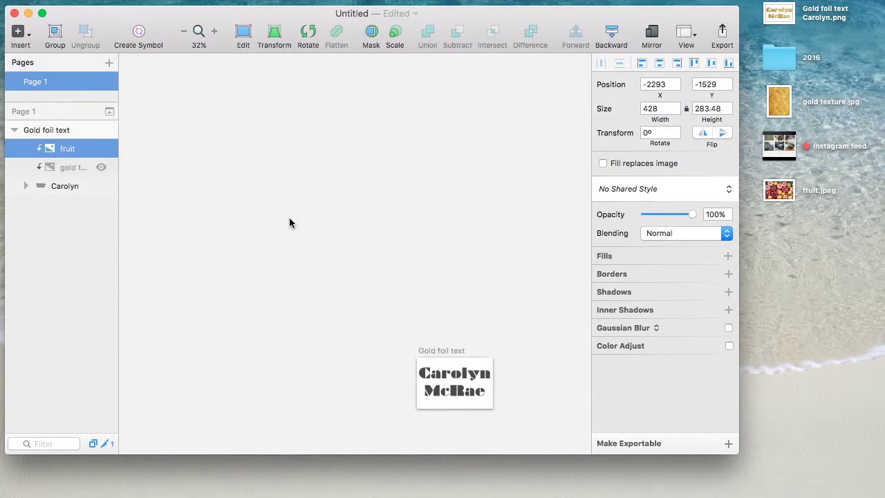
pyautogui.scroll(-3, 289, 220)
pyautogui.scroll(-5, 287, 218)
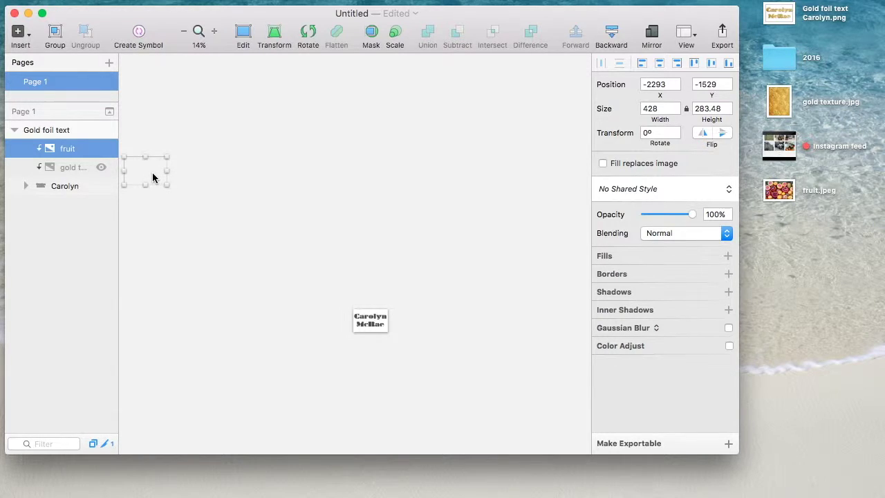
pyautogui.click(145, 109)
# Pull the fruit photo out onto the artboard, shrink it, and remask it at 333 × 220
pyautogui.moveTo(70, 149); pyautogui.dragTo(70, 142)
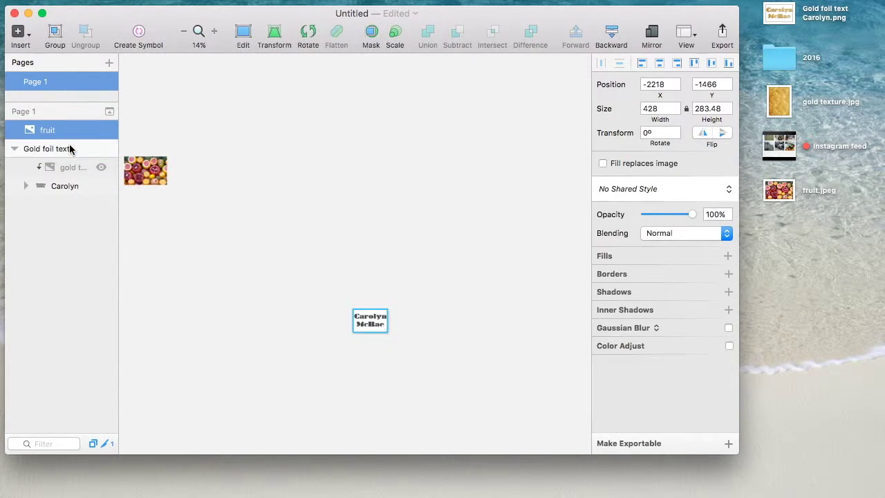
pyautogui.moveTo(155, 177); pyautogui.dragTo(380, 323)
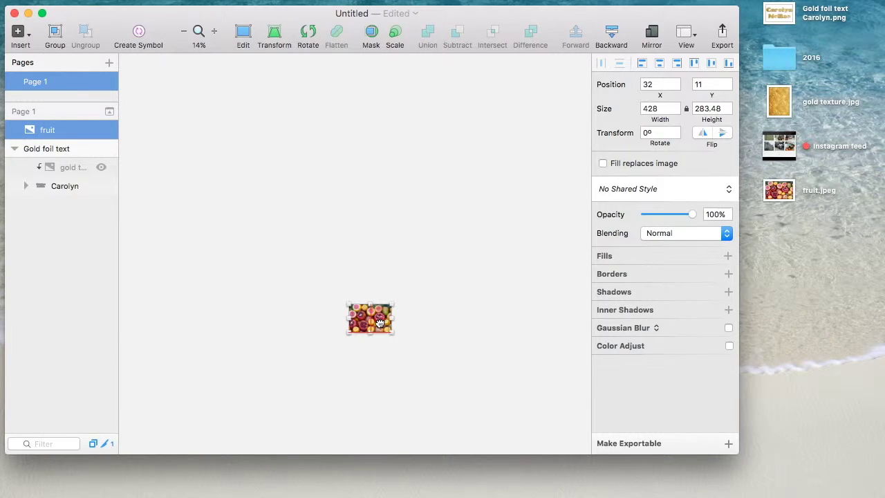
pyautogui.scroll(10, 379, 323)
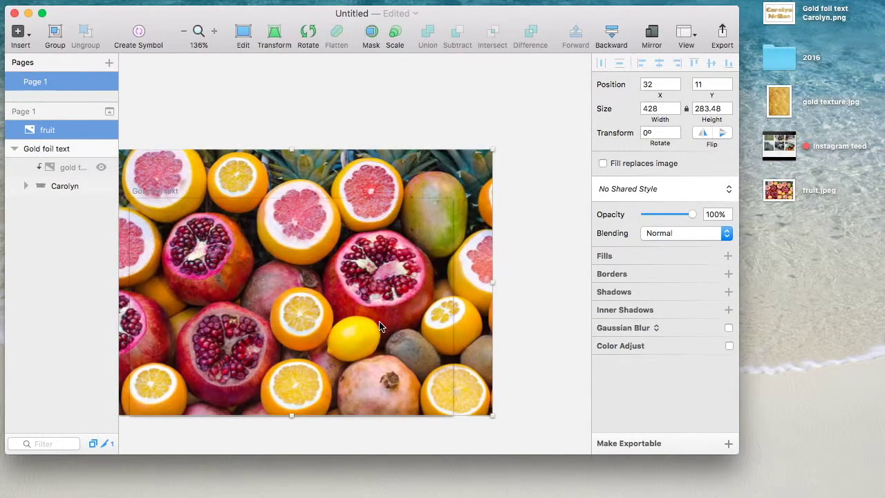
pyautogui.scroll(-3, 379, 322)
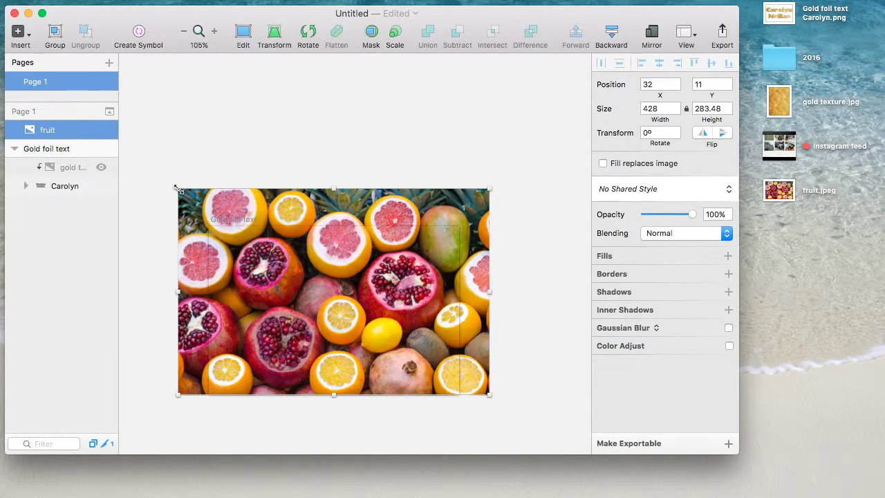
pyautogui.moveTo(178, 188); pyautogui.dragTo(272, 251)
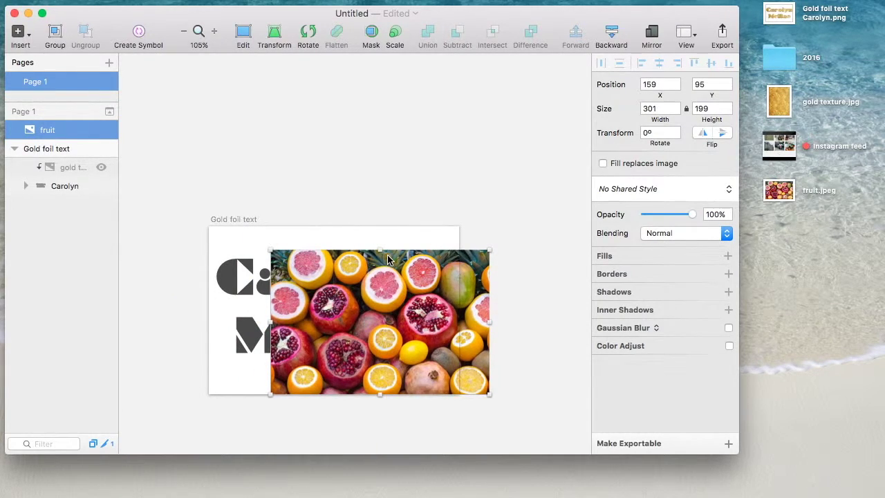
pyautogui.moveTo(387, 260); pyautogui.dragTo(332, 248)
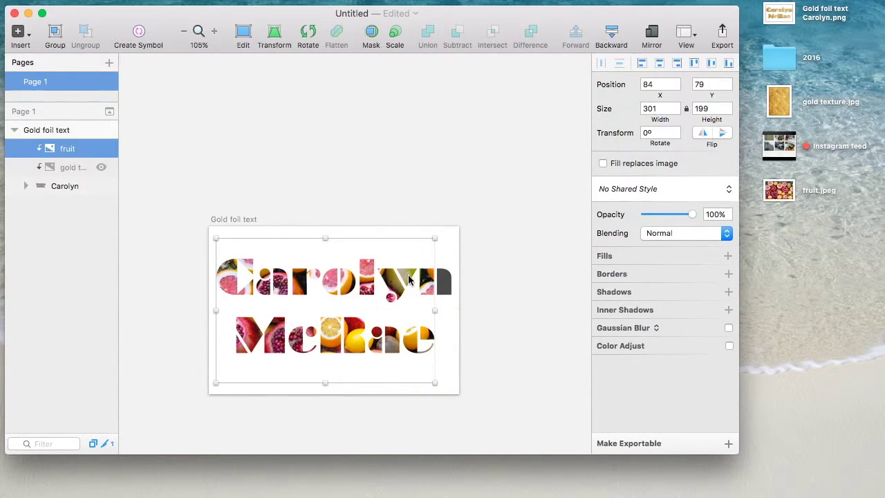
pyautogui.moveTo(436, 237); pyautogui.dragTo(471, 222)
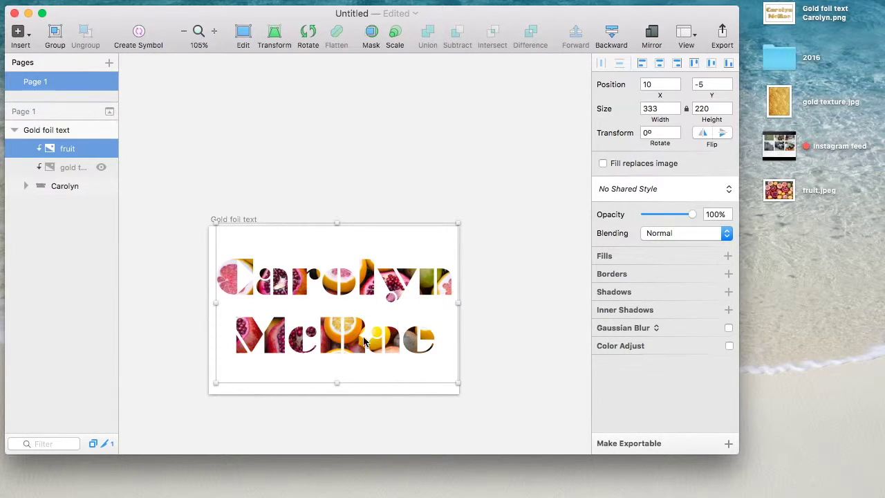
pyautogui.click(364, 388)
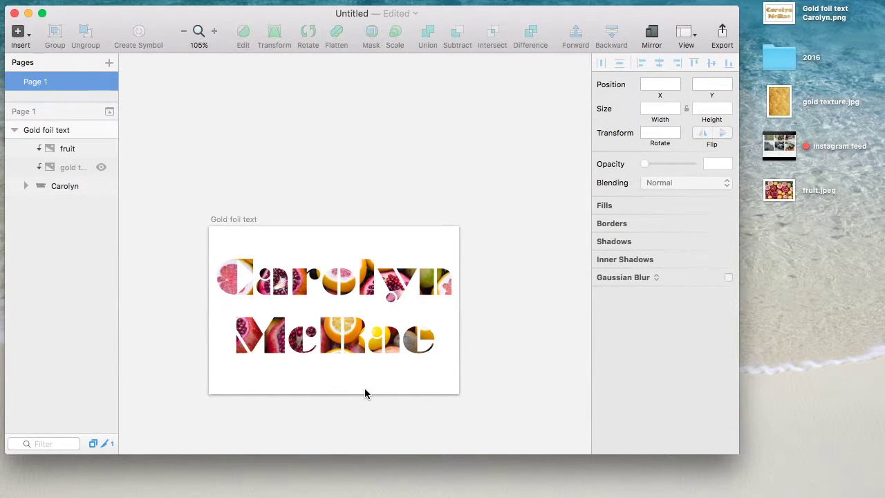
pyautogui.press('super+1')
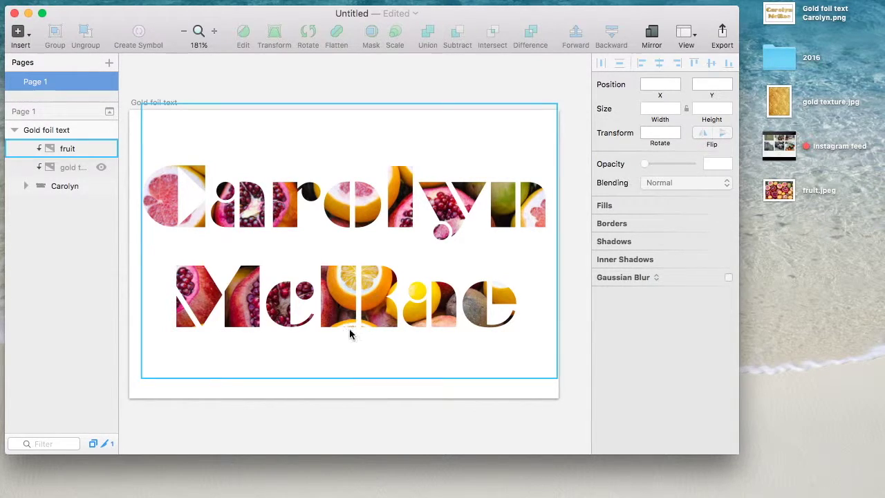
pyautogui.click(101, 148)
pyautogui.click(101, 167)
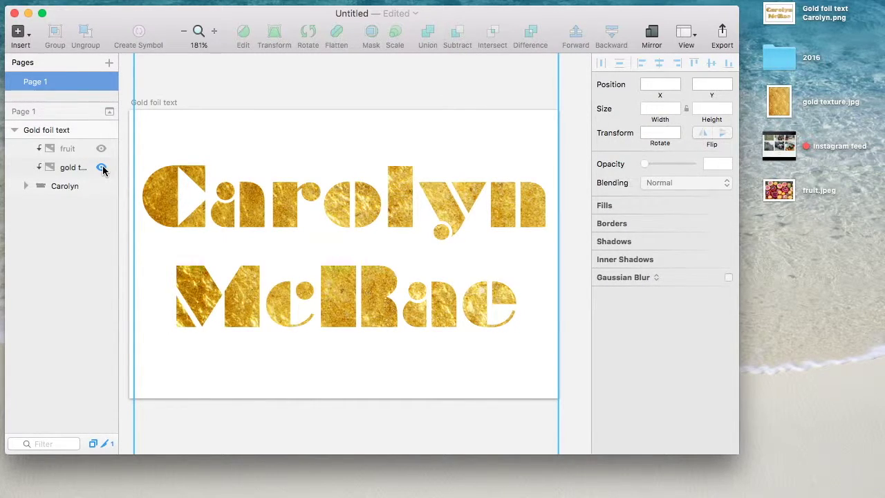
pyautogui.click(101, 167)
pyautogui.click(101, 148)
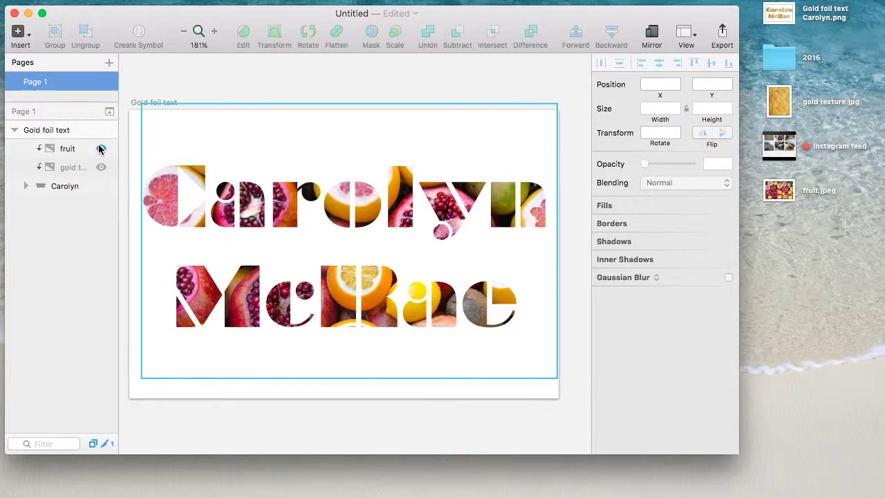